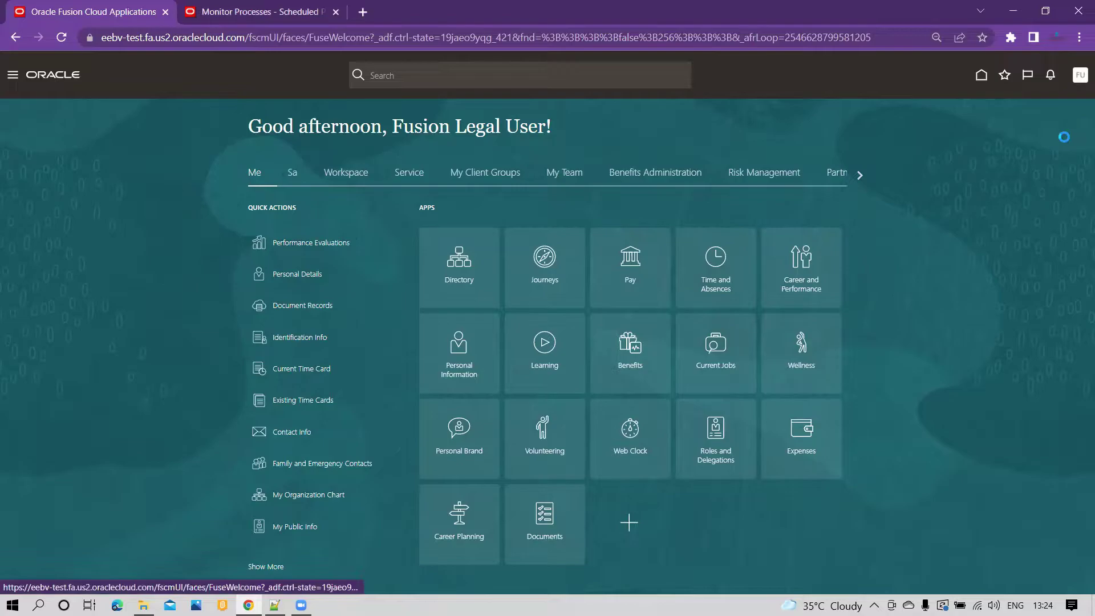
In Setup and Maintenance, search the tasks for "Manage%Value%Sets%" and open the Manage Value Sets task
{"action": "left_click", "coordinate": [1079, 75]}
{"action": "left_click", "coordinate": [898, 234]}
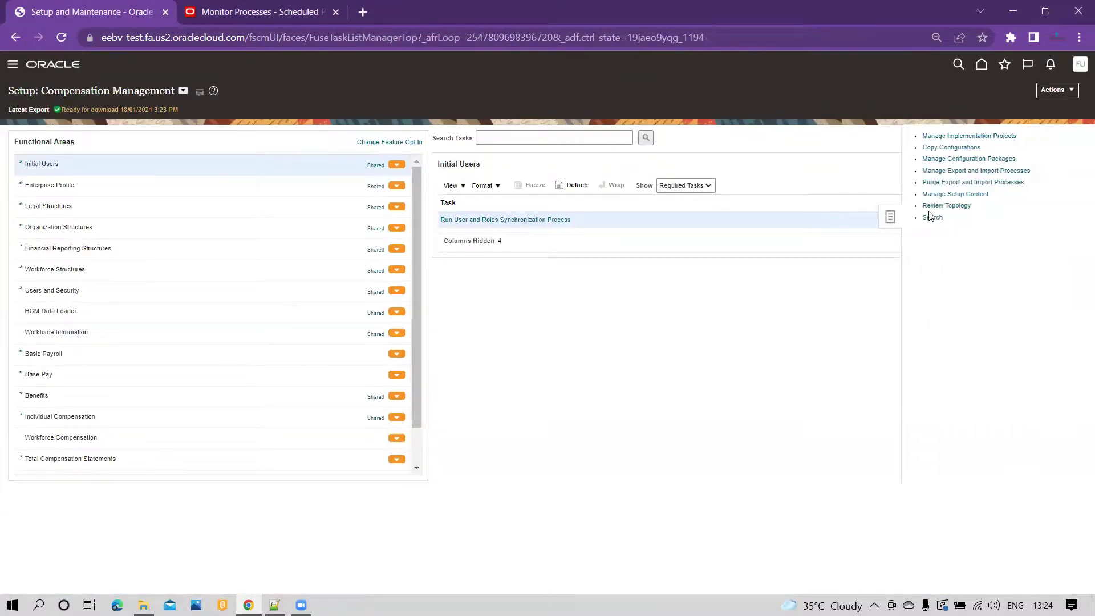
{"action": "left_click", "coordinate": [332, 130]}
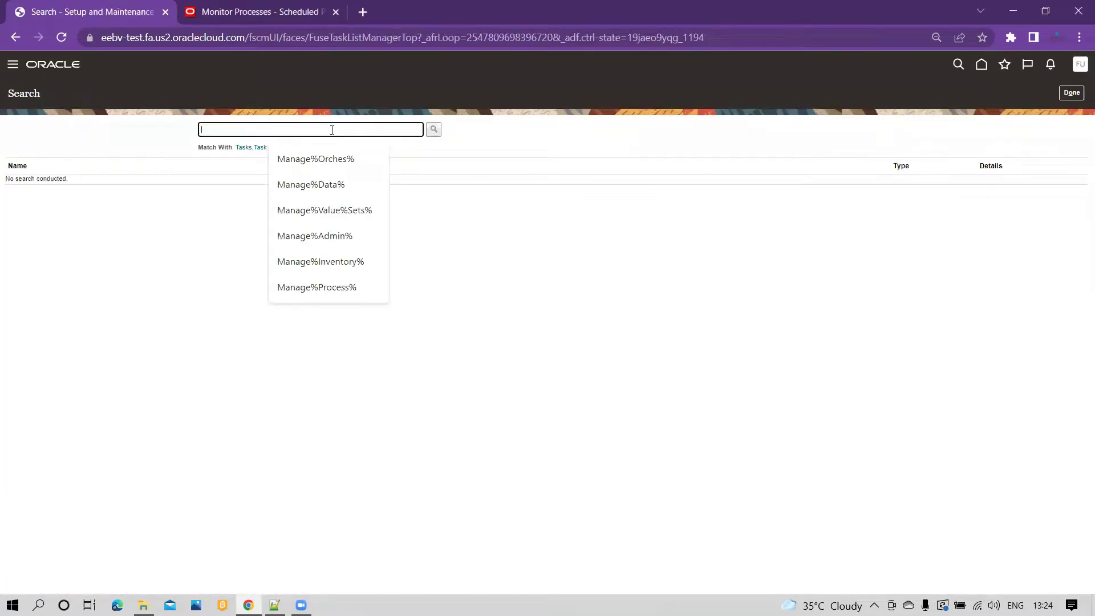
{"action": "type", "text": "Manage%"}
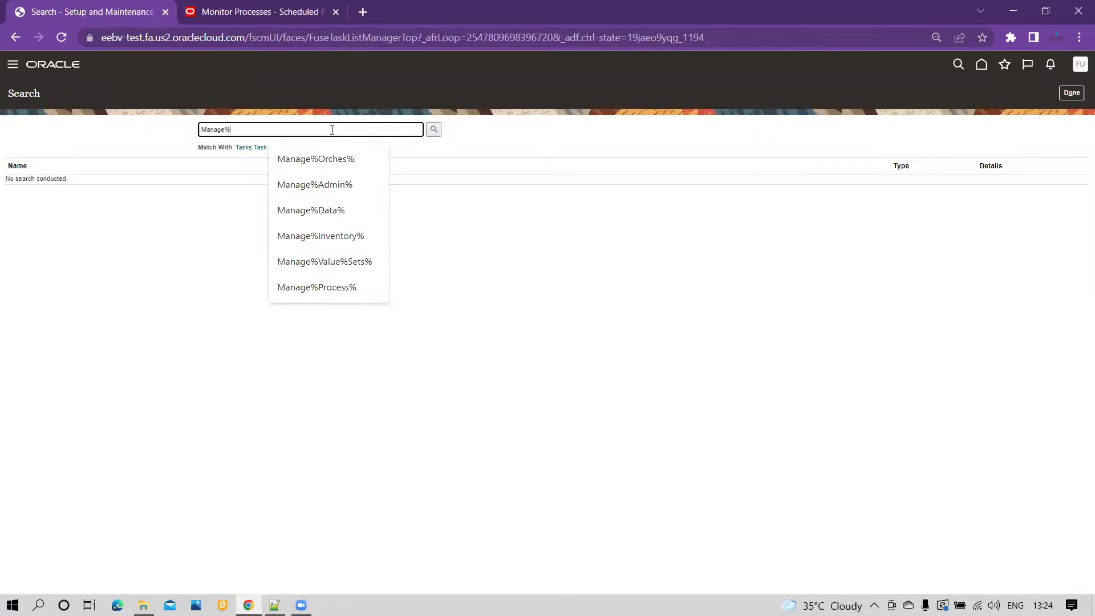
{"action": "type", "text": "Value%"}
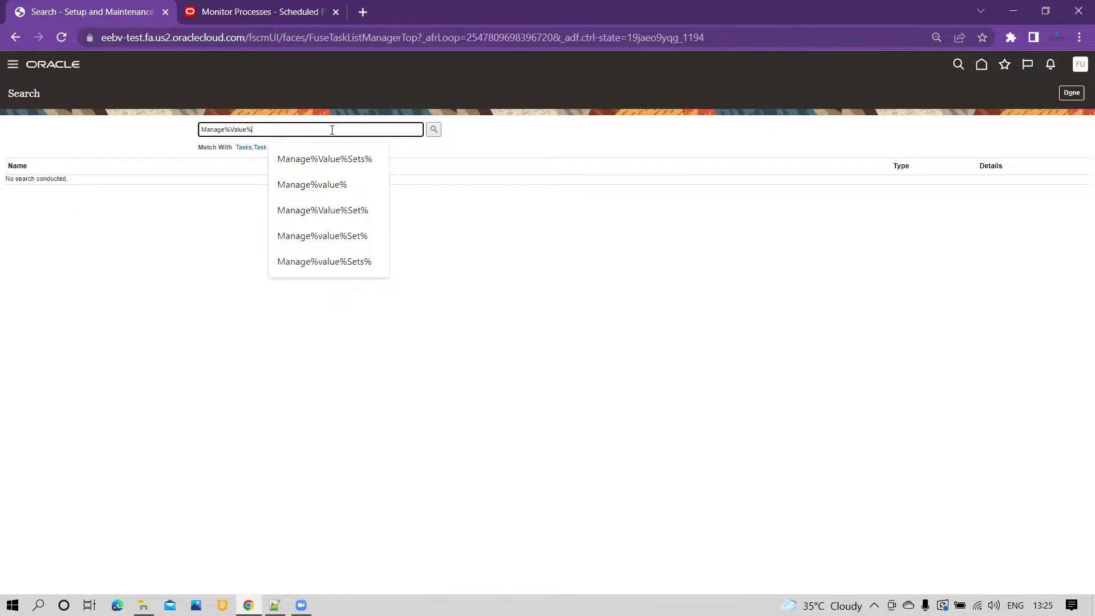
{"action": "type", "text": "Sets%"}
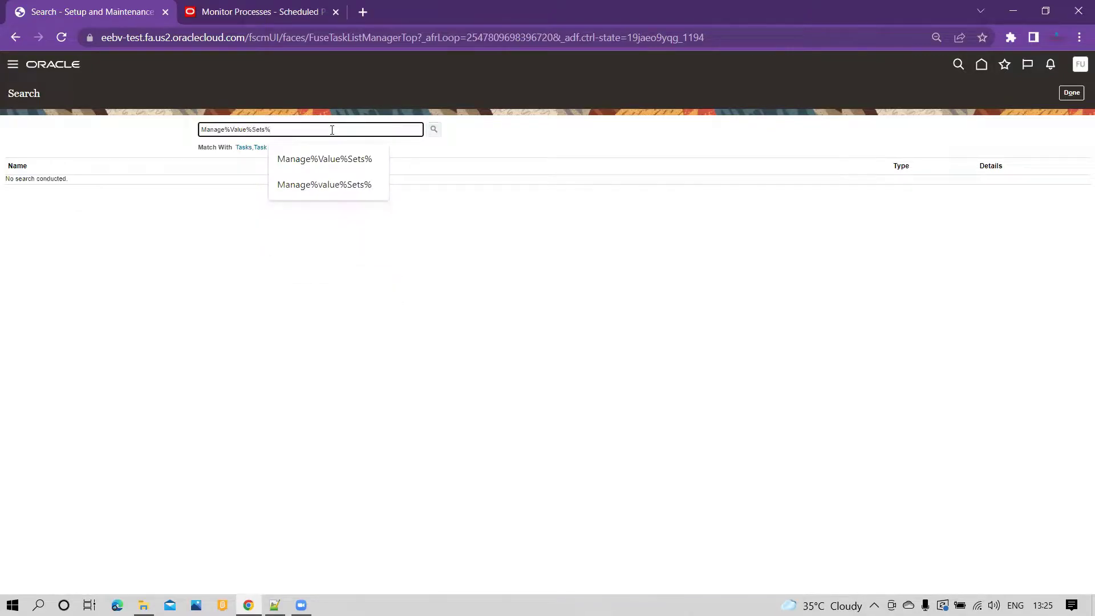
{"action": "key", "text": "Return"}
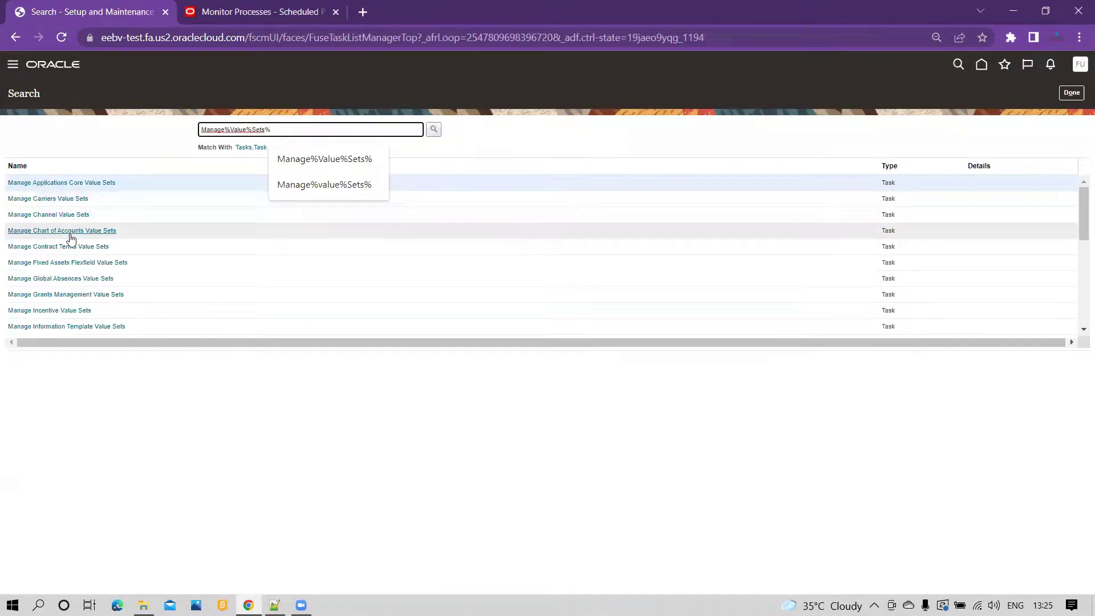
{"action": "scroll", "coordinate": [71, 239], "scroll_direction": "down", "scroll_amount": 10}
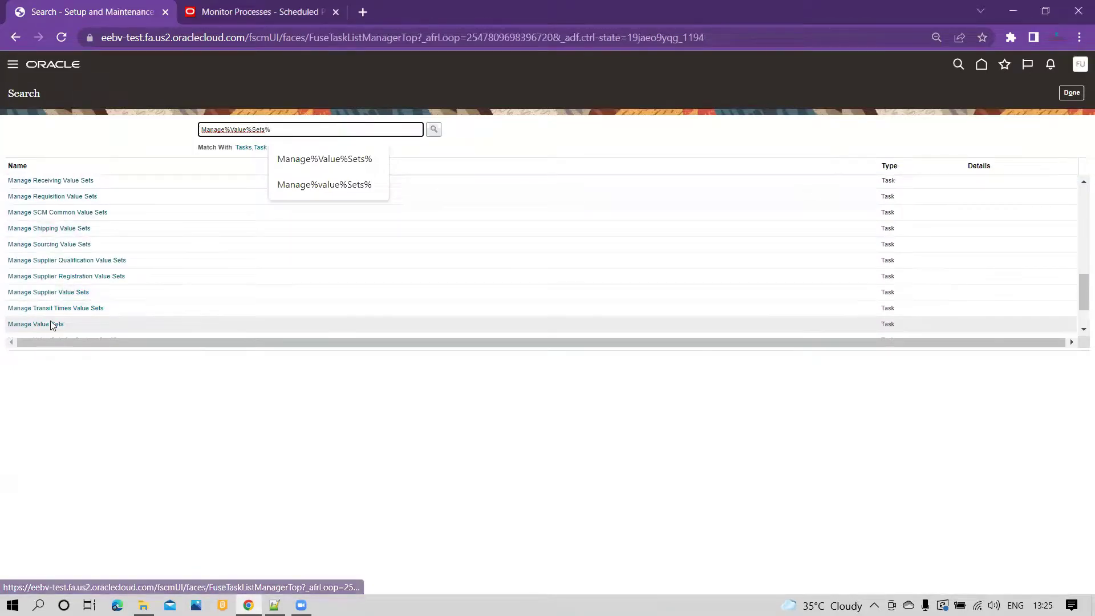
{"action": "left_click", "coordinate": [52, 325]}
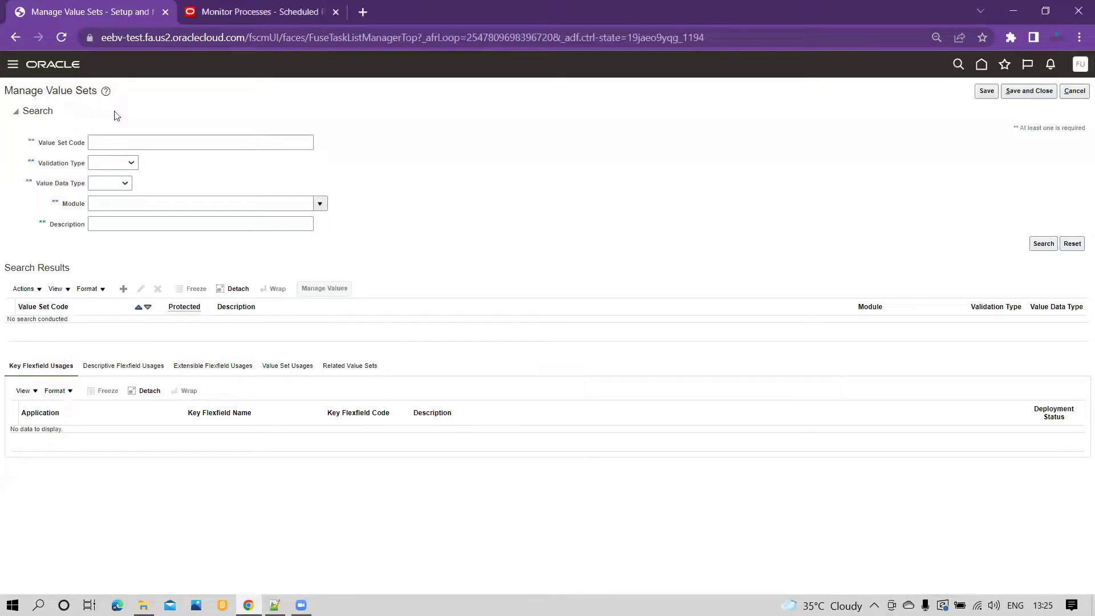
Search for the value set with code INDP1
{"action": "left_click", "coordinate": [138, 142]}
{"action": "type", "text": "INDP1"}
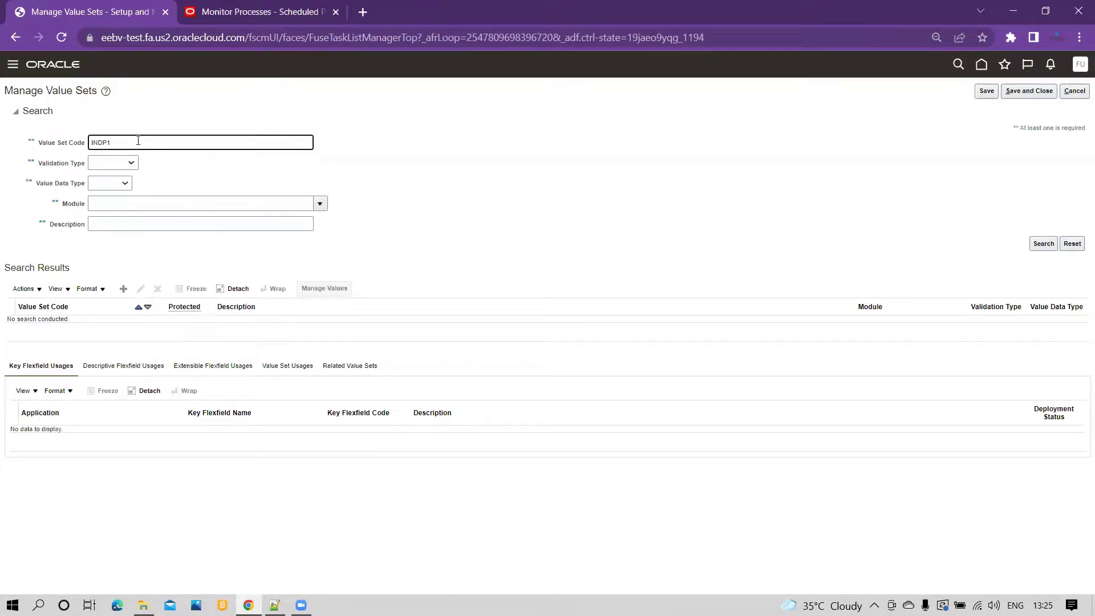
{"action": "key", "text": "Return"}
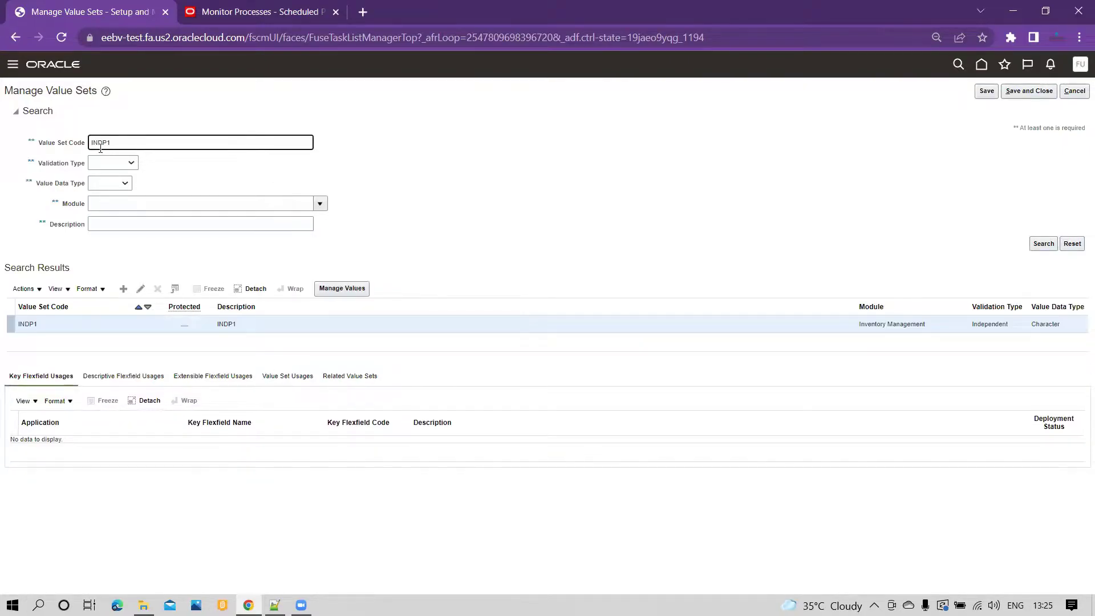
{"action": "left_click", "coordinate": [114, 145]}
List all values of the INDP1 value set, and save and close back to the Manage Value Sets page
{"action": "left_click", "coordinate": [339, 295]}
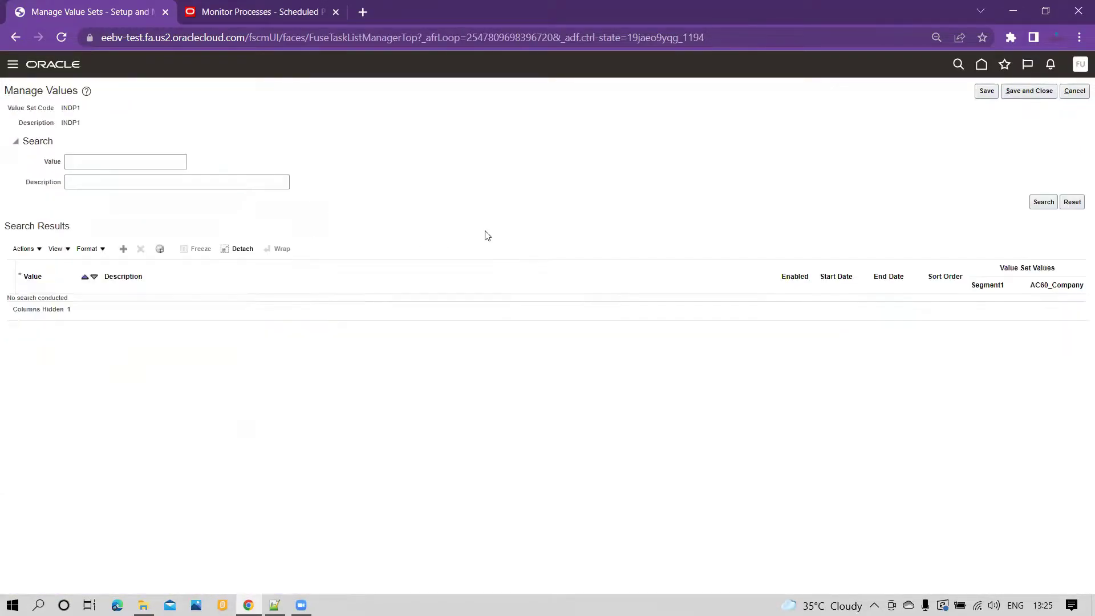
{"action": "left_click", "coordinate": [1043, 201]}
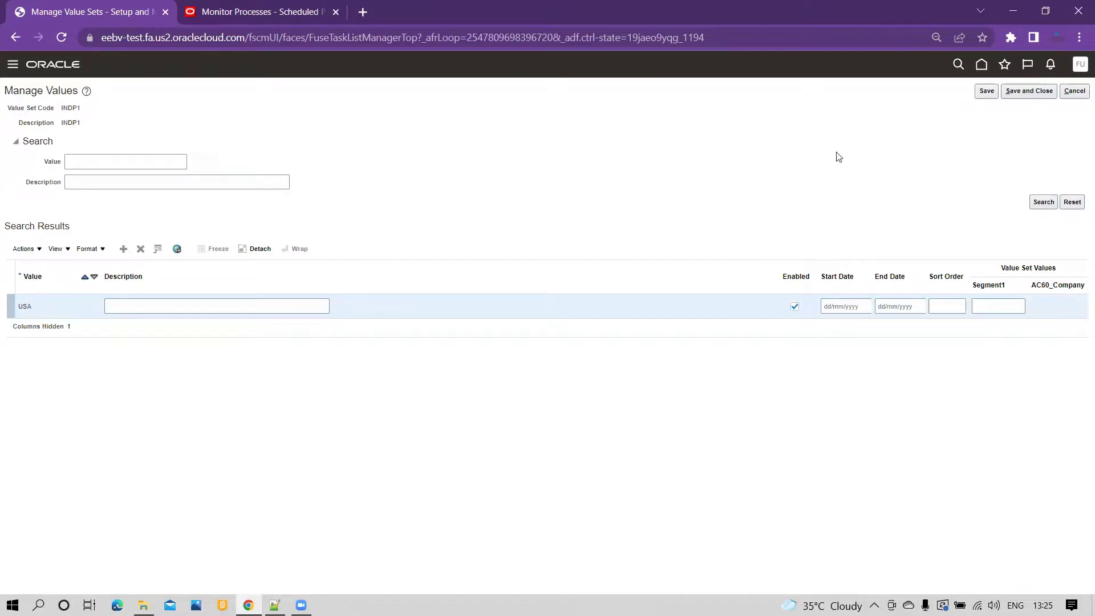
{"action": "left_click", "coordinate": [1033, 92]}
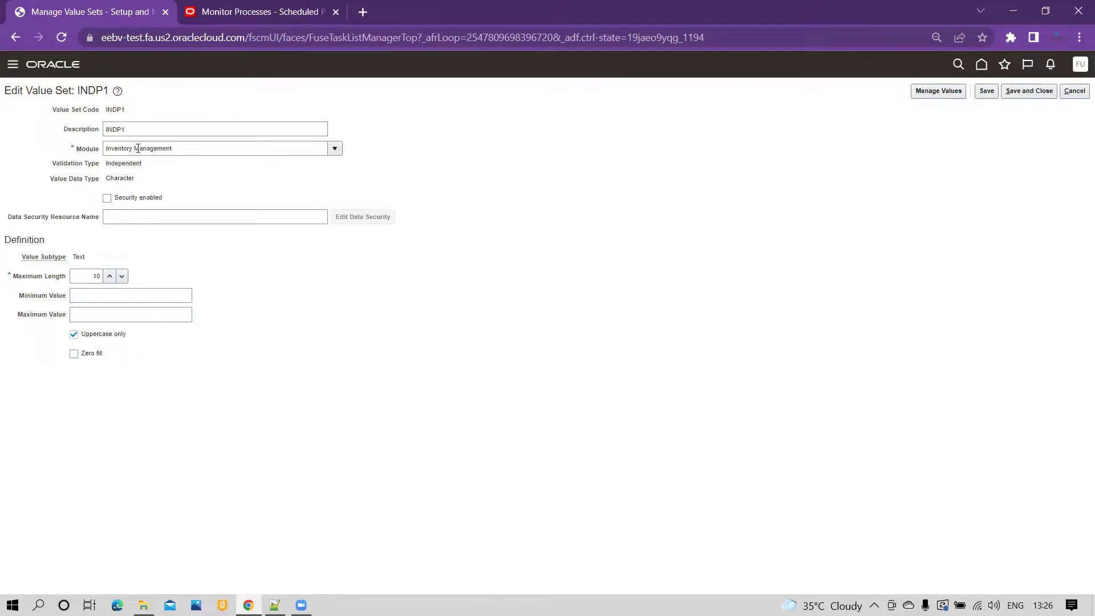
{"action": "left_click", "coordinate": [1017, 94]}
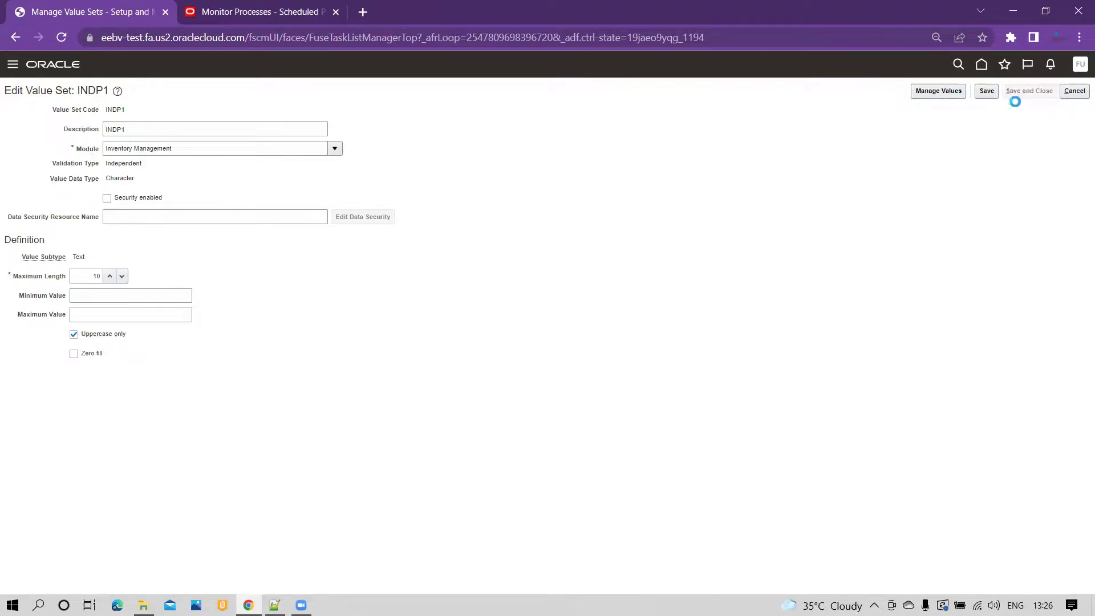
Search for the value set with code DEP1 and open its definition for editing
{"action": "left_click", "coordinate": [44, 140]}
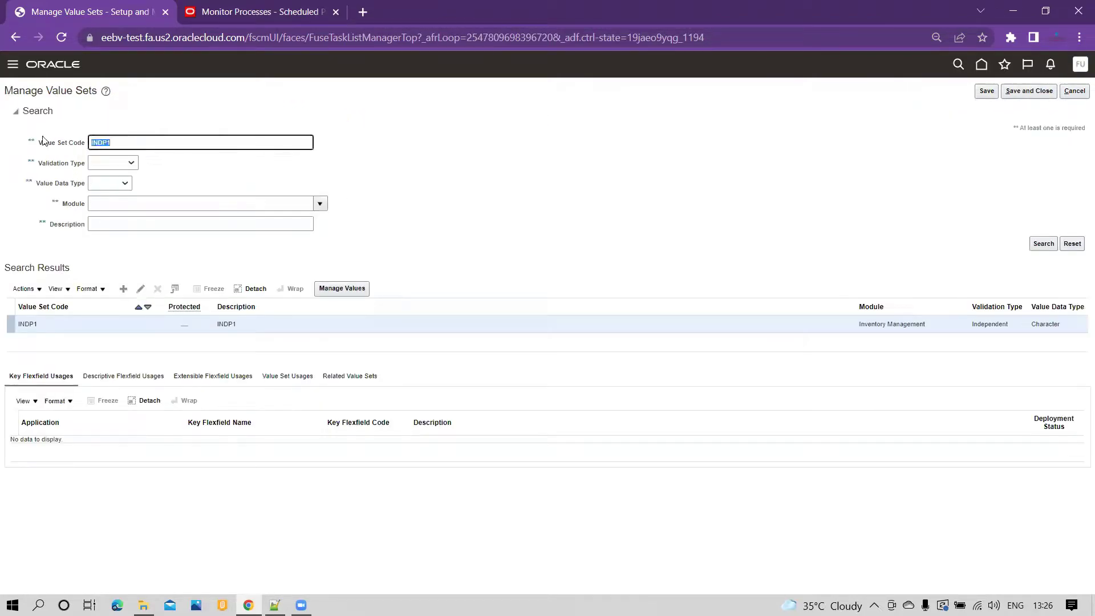
{"action": "type", "text": "D"}
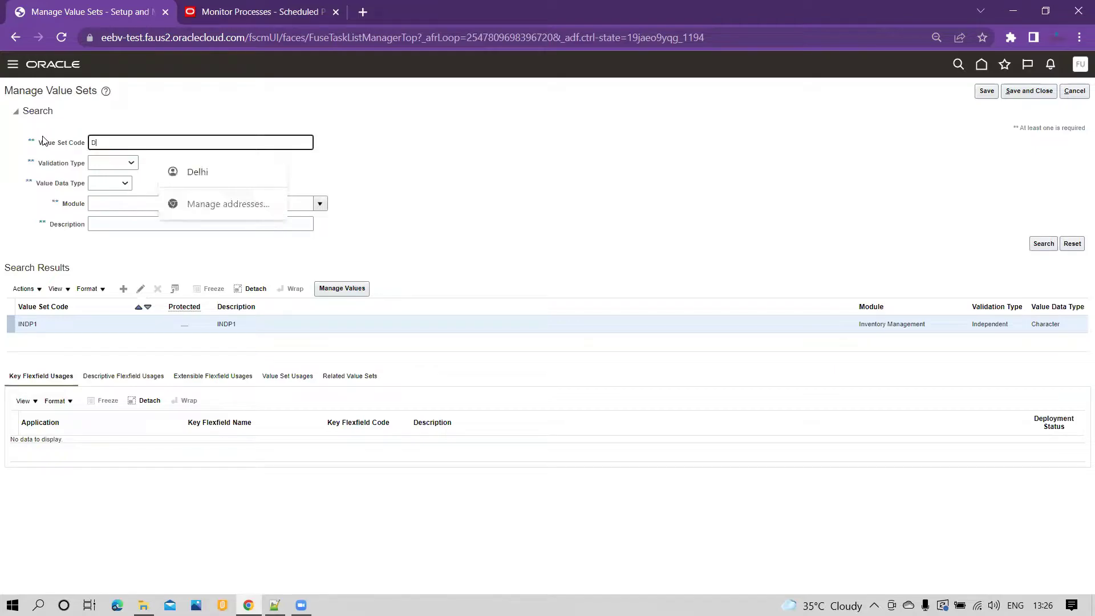
{"action": "type", "text": "EP"}
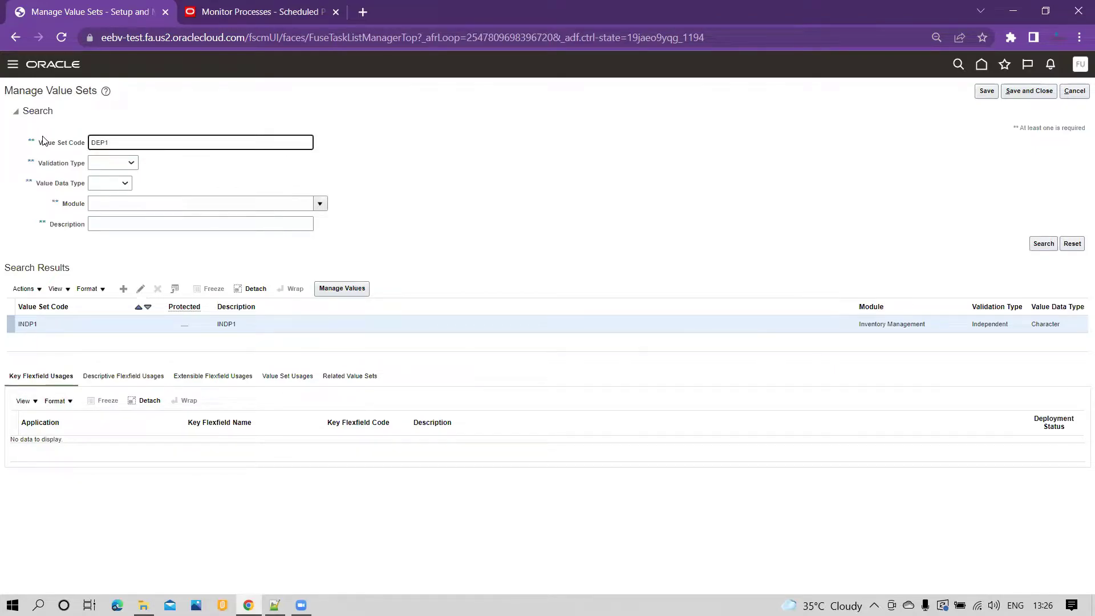
{"action": "type", "text": "1"}
{"action": "key", "text": "Return"}
{"action": "left_click", "coordinate": [140, 288]}
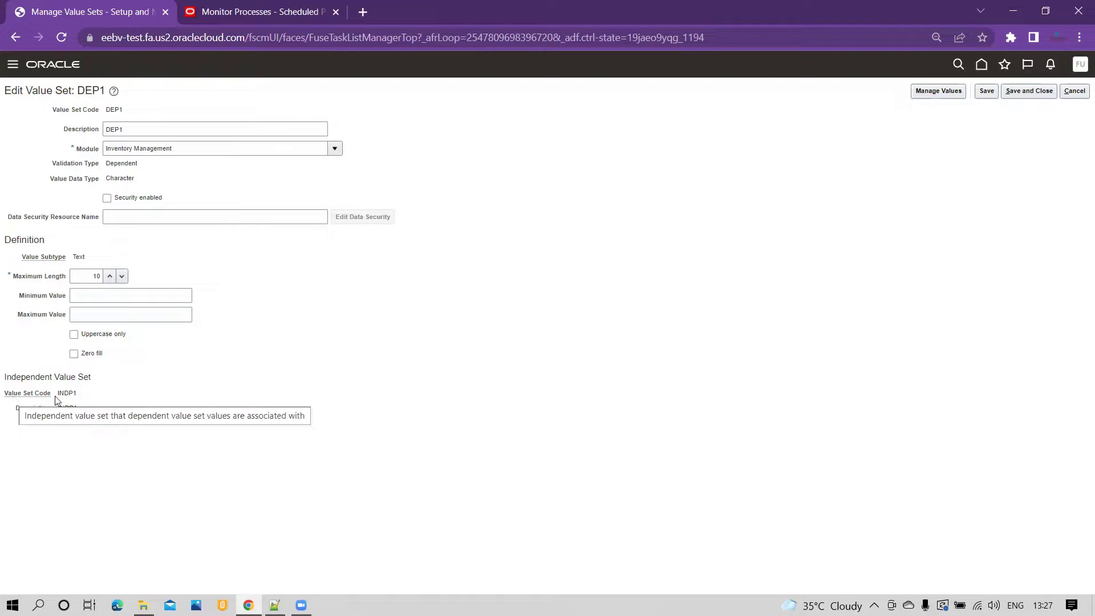
List all values of the DEP1 value set, and save and close back to the Manage Value Sets page
{"action": "left_click", "coordinate": [938, 90]}
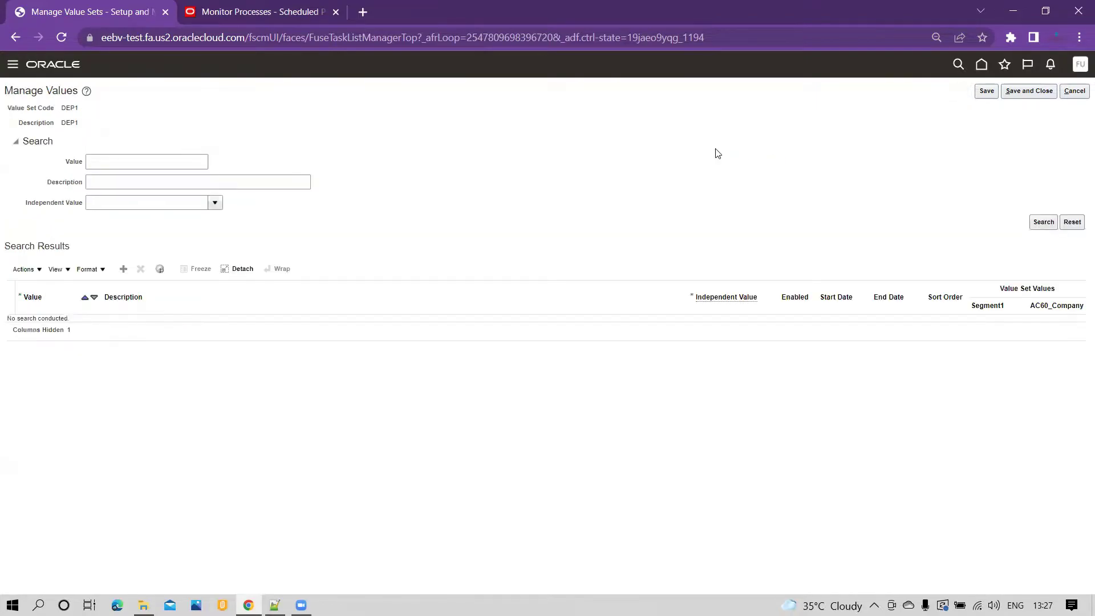
{"action": "left_click", "coordinate": [1047, 225]}
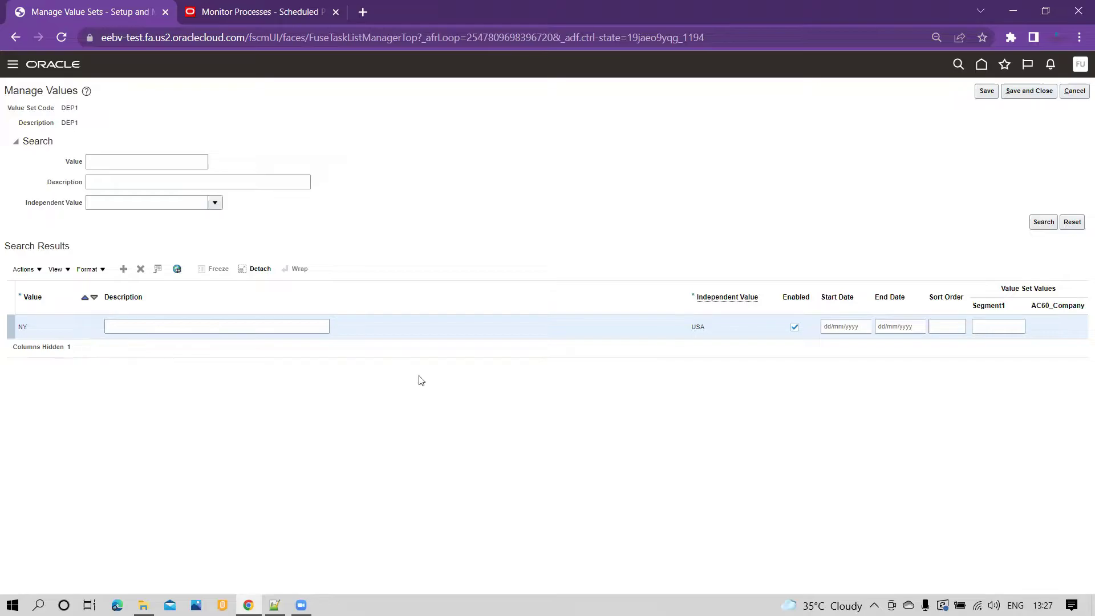
{"action": "left_click", "coordinate": [1025, 93]}
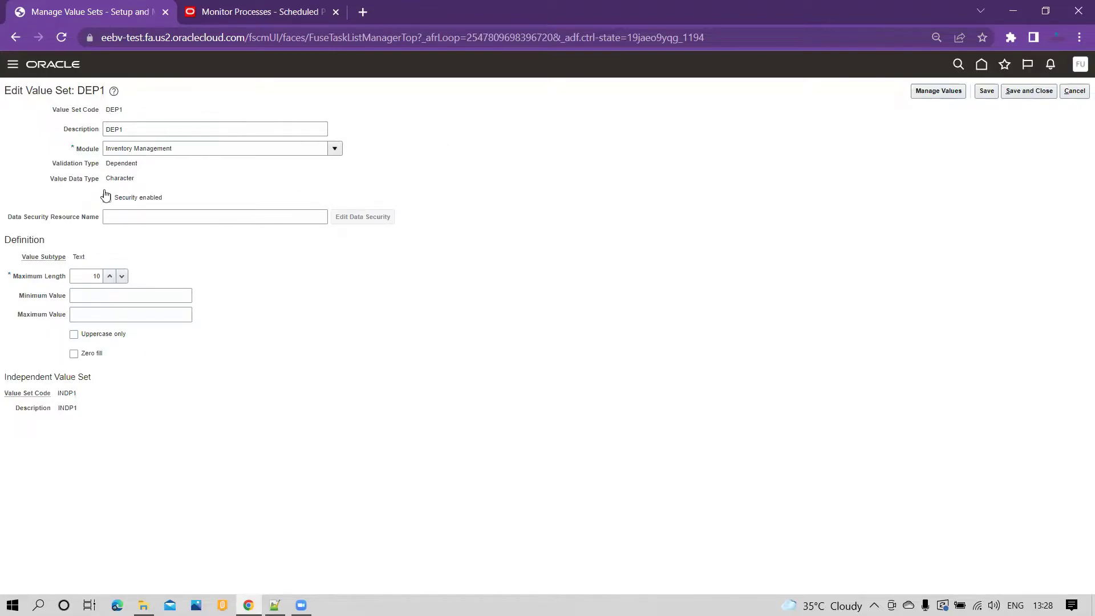
{"action": "left_click", "coordinate": [1022, 98]}
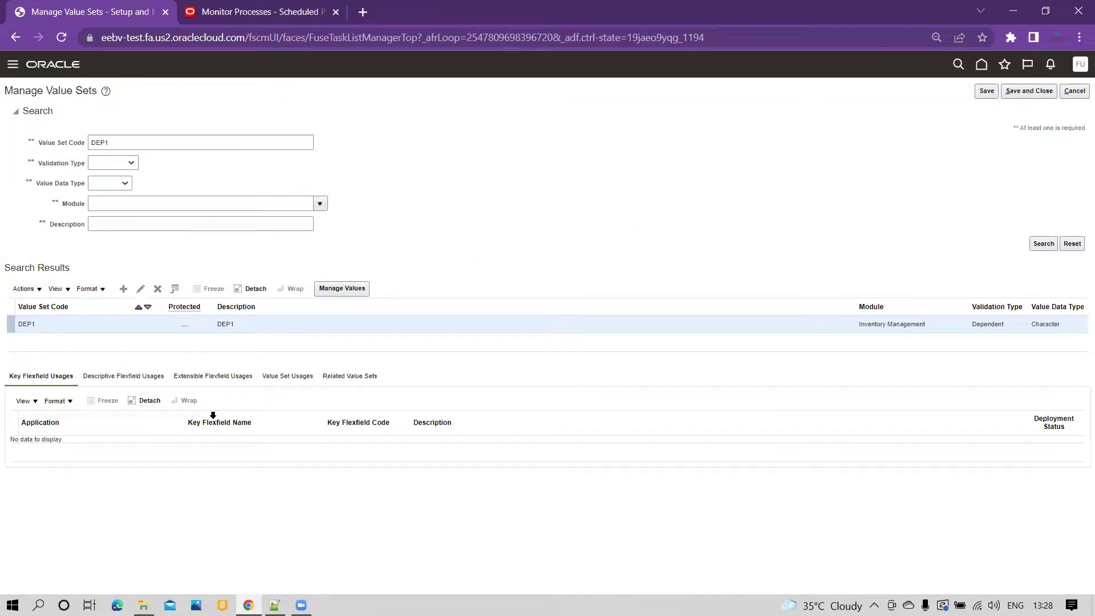
Switch to the Fusion folder in File Explorer and open the INDP1 CSV file in Notepad++
{"action": "mouse_move", "coordinate": [144, 605]}
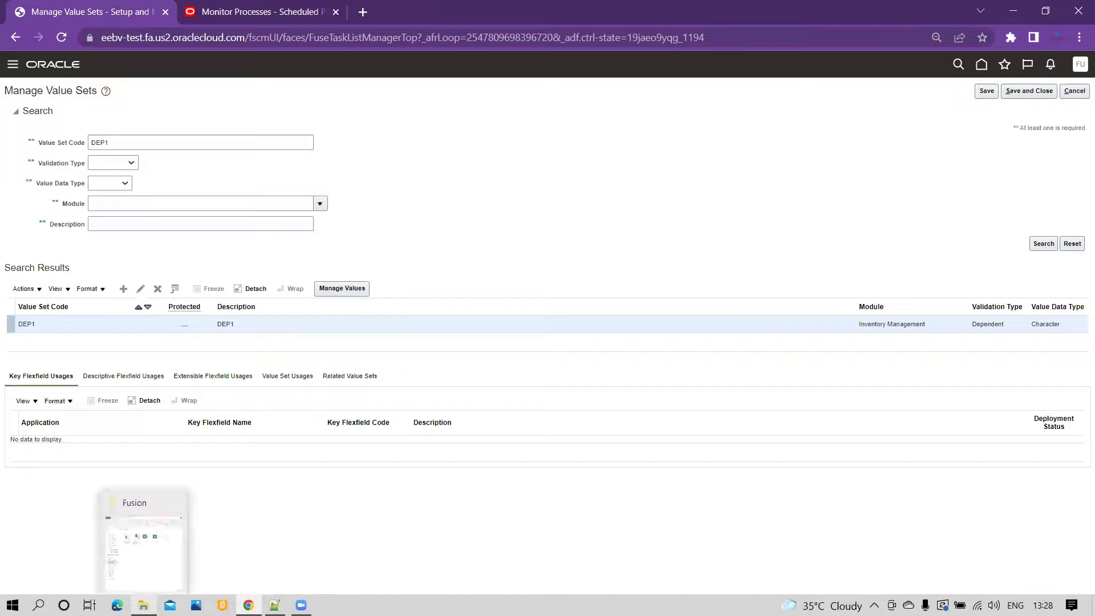
{"action": "left_click", "coordinate": [146, 567]}
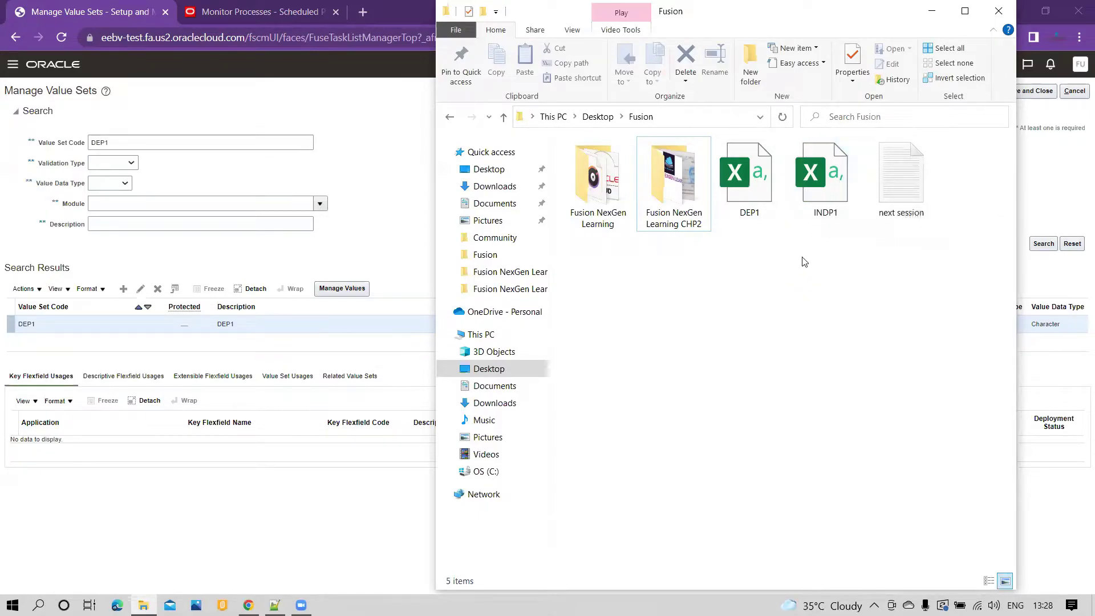
{"action": "right_click", "coordinate": [823, 181]}
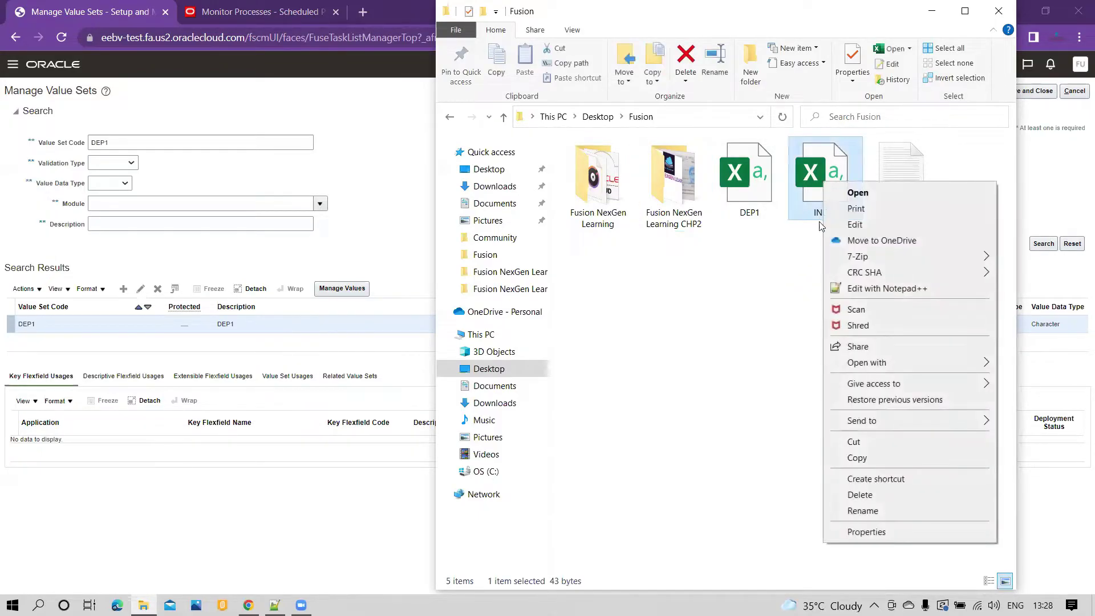
{"action": "left_click", "coordinate": [866, 288]}
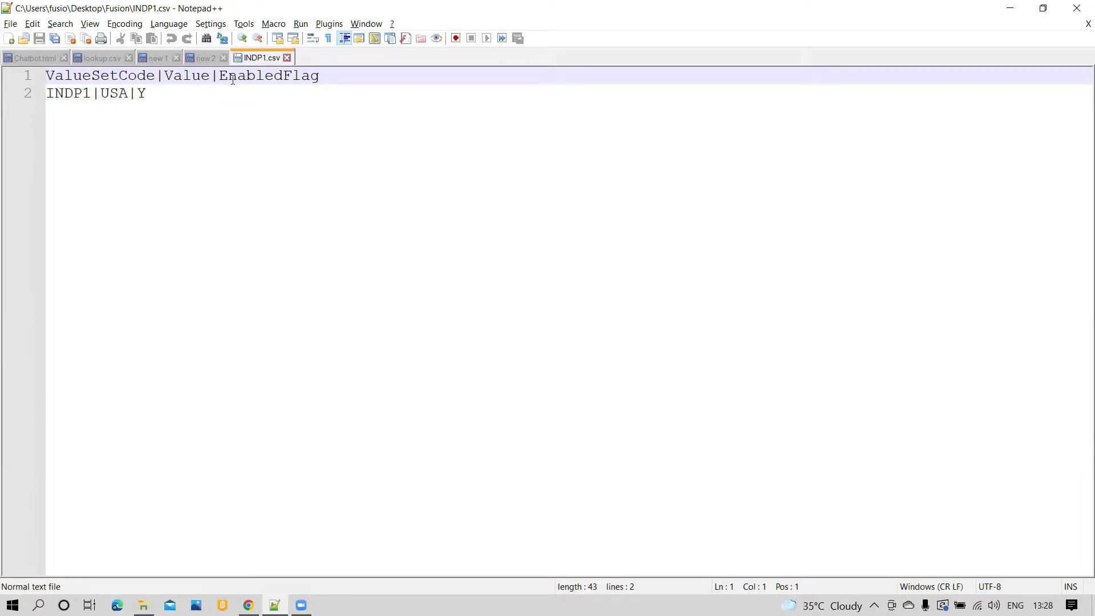
Replace the value USA with UK in the INDP1 data row and save the file
{"action": "left_click", "coordinate": [158, 93]}
{"action": "left_click_drag", "start_coordinate": [130, 93], "coordinate": [105, 93]}
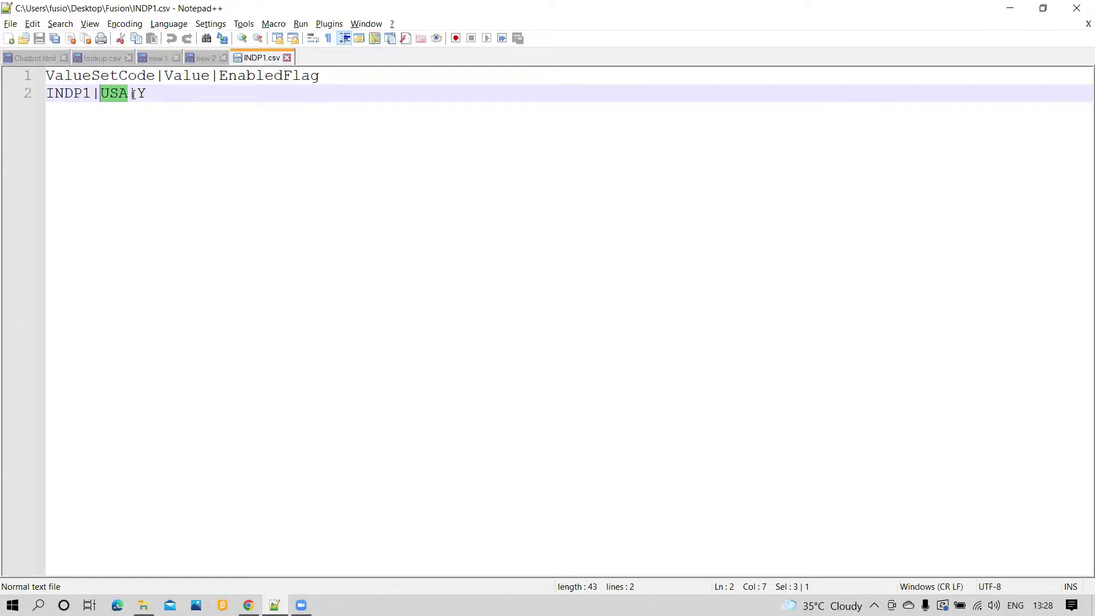
{"action": "type", "text": "UK"}
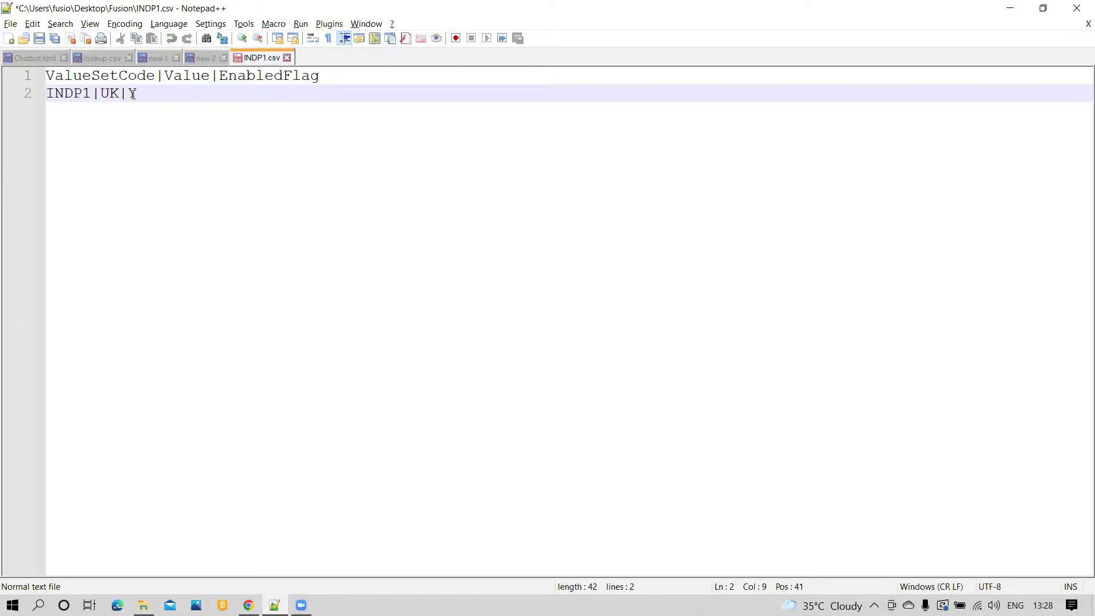
{"action": "left_click", "coordinate": [133, 93]}
{"action": "left_click_drag", "start_coordinate": [90, 96], "coordinate": [46, 93]}
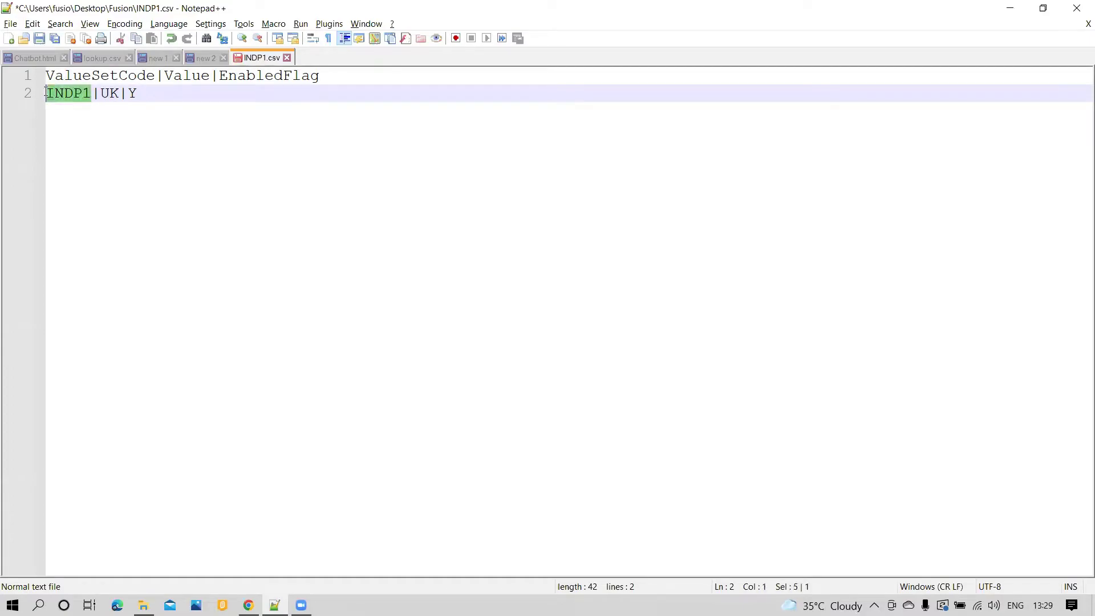
{"action": "double_click", "coordinate": [108, 95]}
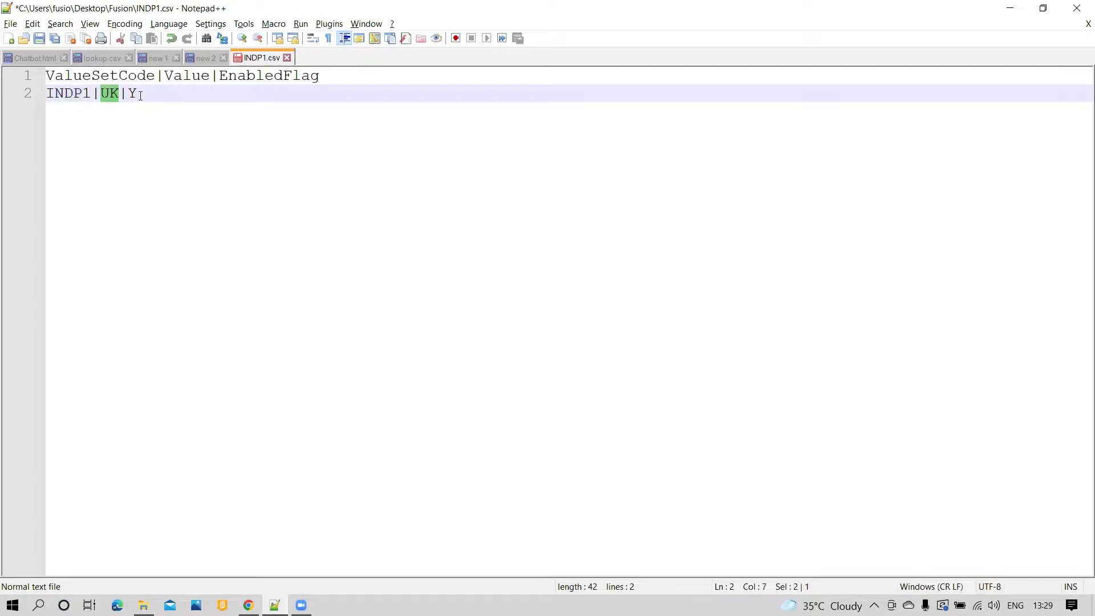
{"action": "left_click", "coordinate": [214, 93]}
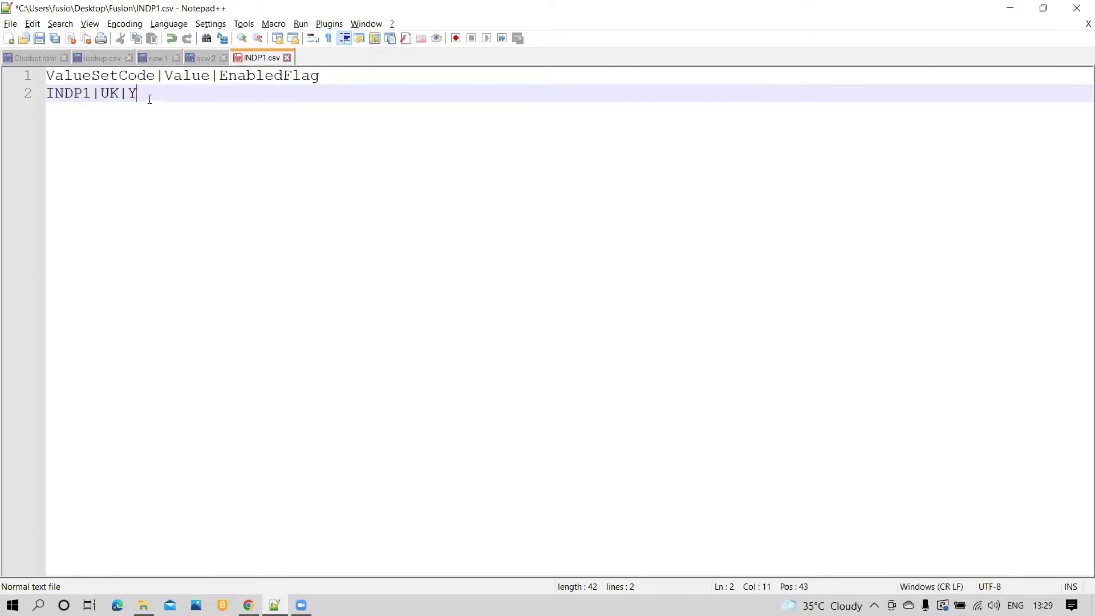
{"action": "key", "text": "ctrl+s"}
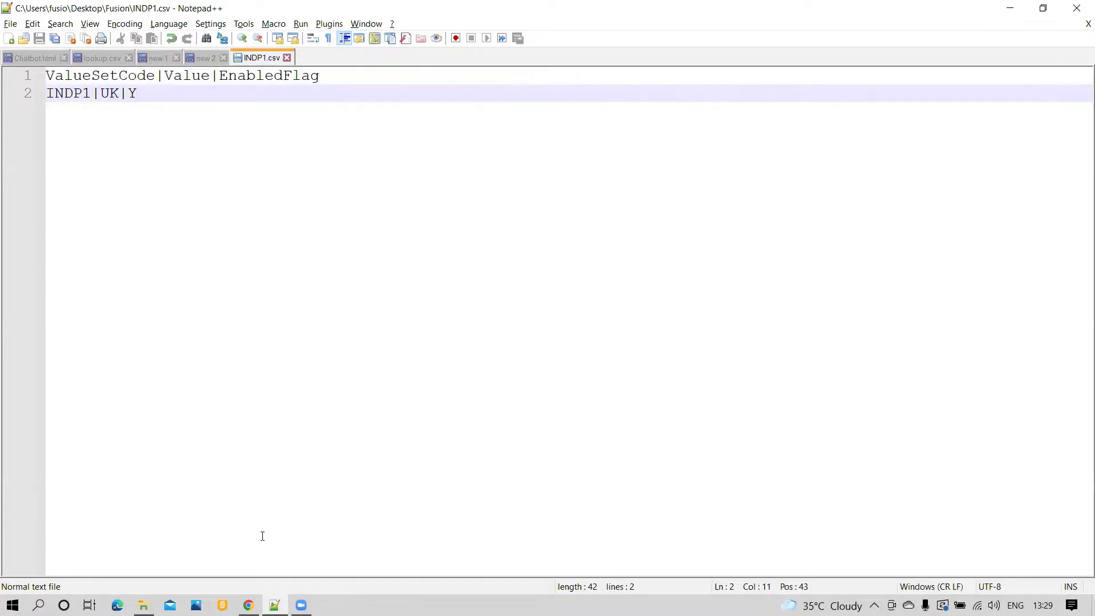
Check the INDP1 file in the Fusion folder and switch back to the Manage Value Sets page in Chrome
{"action": "left_click", "coordinate": [143, 605]}
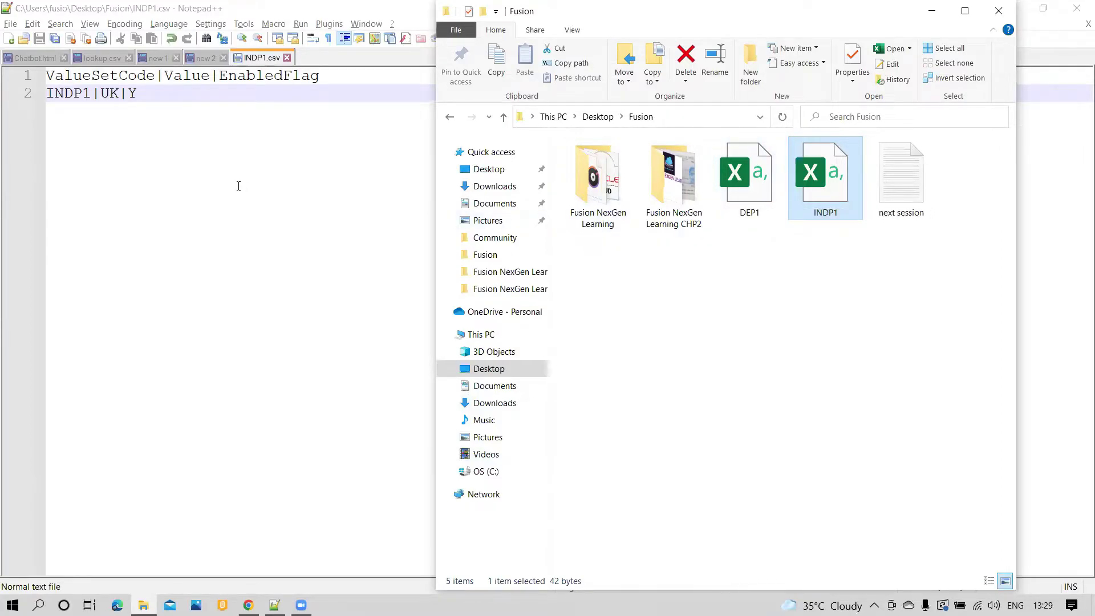
{"action": "left_click", "coordinate": [217, 160]}
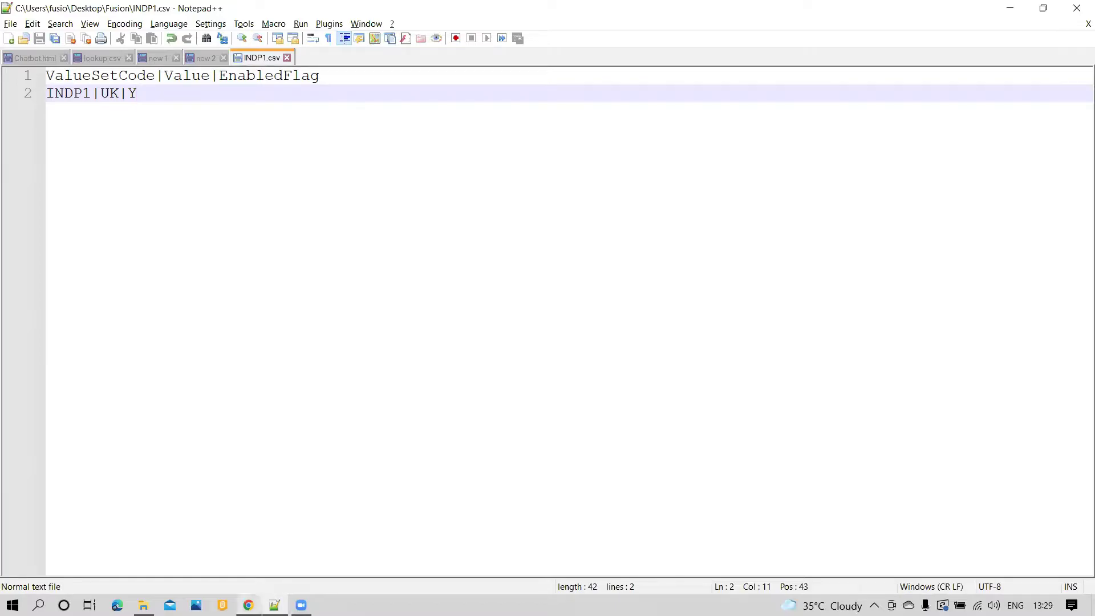
{"action": "mouse_move", "coordinate": [248, 605]}
{"action": "left_click", "coordinate": [269, 562]}
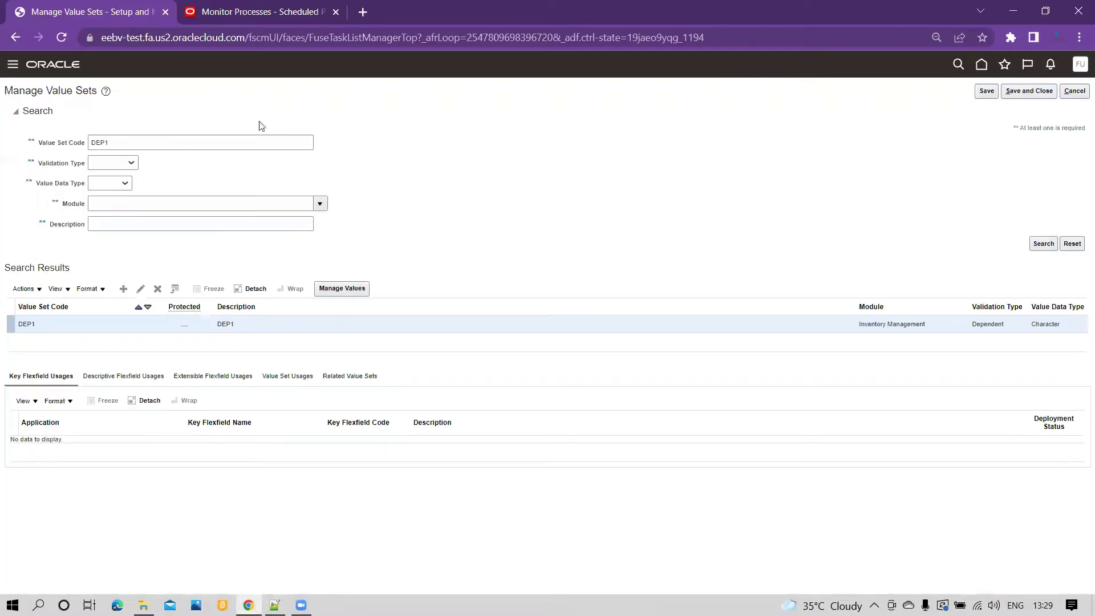
Switch to the Scheduled Processes browser tab and open the File Import and Export page from the navigator's Tools group
{"action": "left_click", "coordinate": [262, 17]}
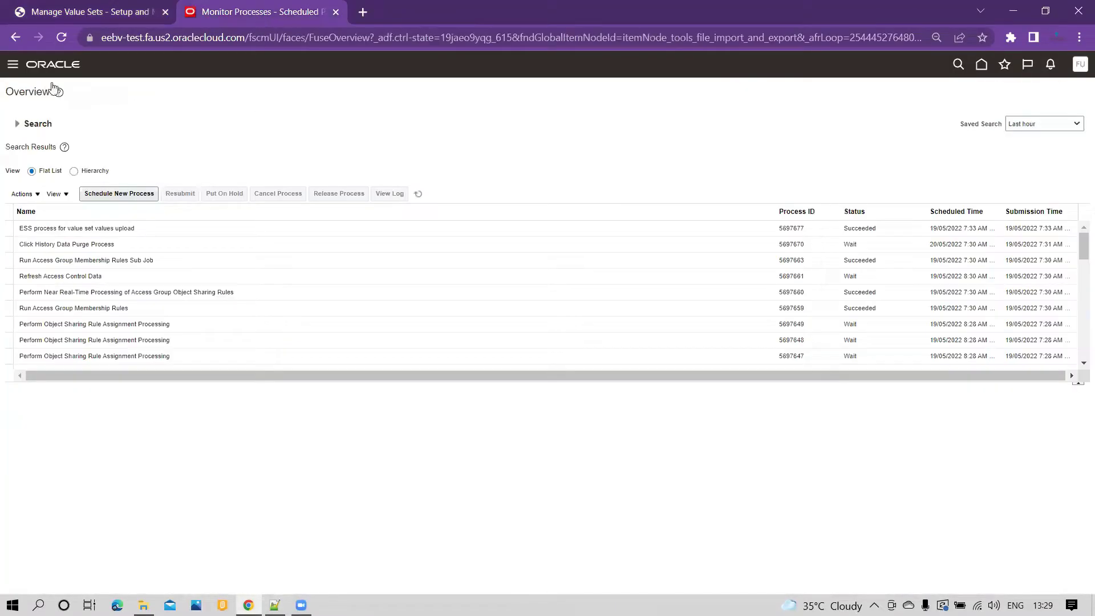
{"action": "left_click", "coordinate": [13, 63]}
{"action": "scroll", "coordinate": [171, 285], "scroll_direction": "down", "scroll_amount": 7}
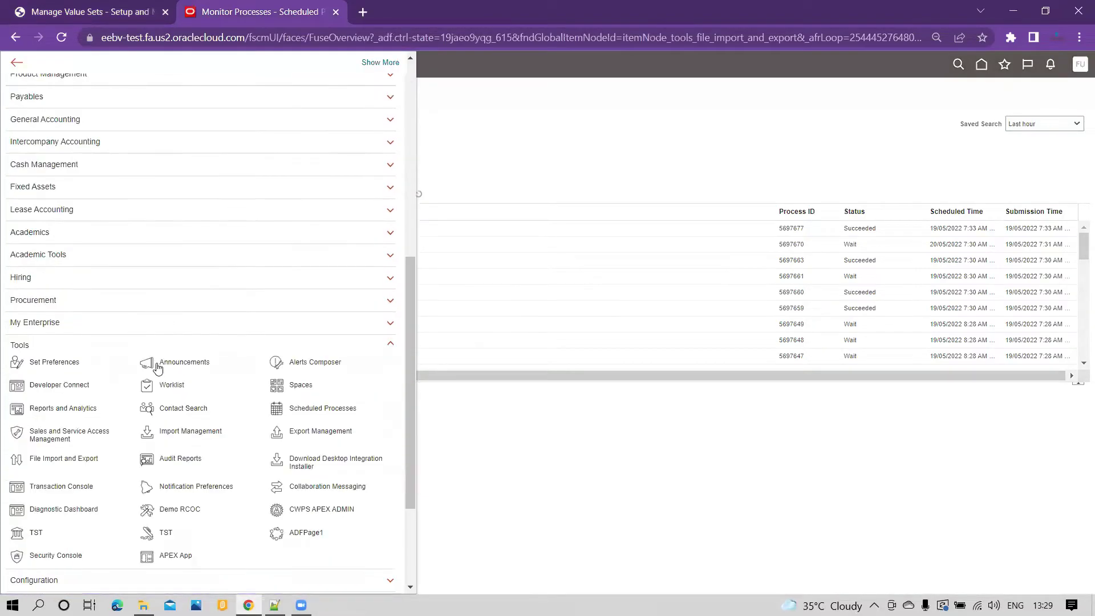
{"action": "scroll", "coordinate": [158, 368], "scroll_direction": "down", "scroll_amount": 3}
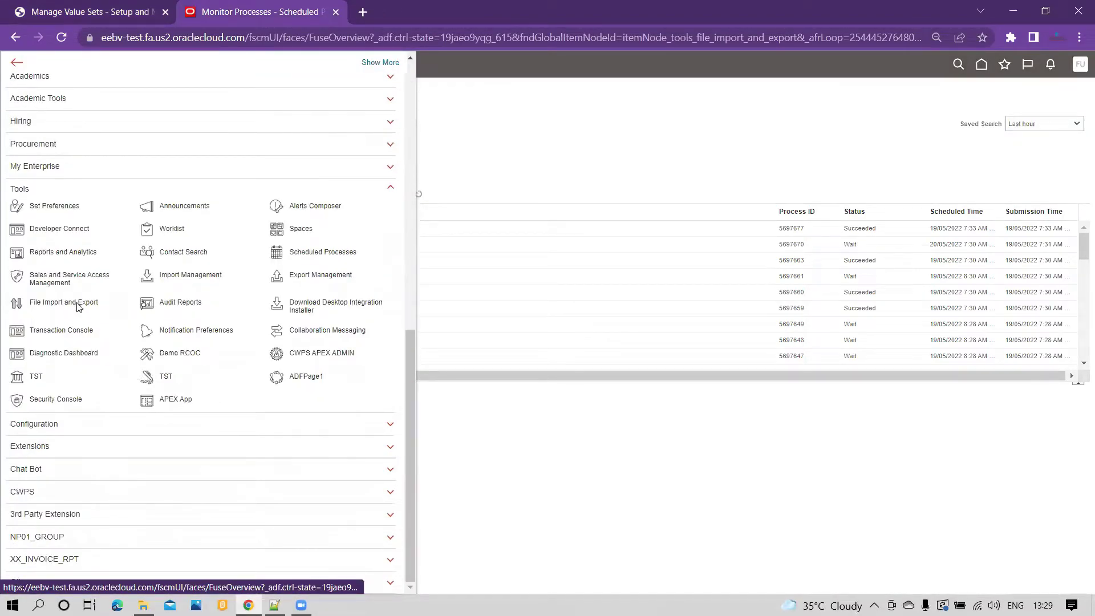
{"action": "left_click", "coordinate": [50, 311]}
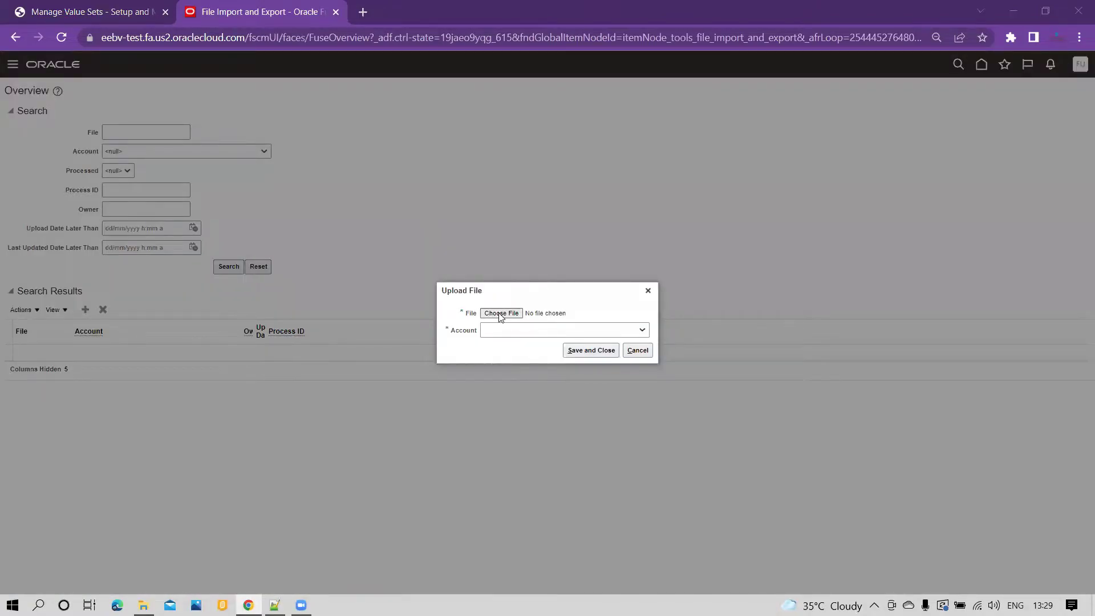
Upload INDP1.csv from the Fusion folder to the account setup/functionalSetupManager/import, and save and close
{"action": "left_click", "coordinate": [500, 314]}
{"action": "left_click", "coordinate": [505, 161]}
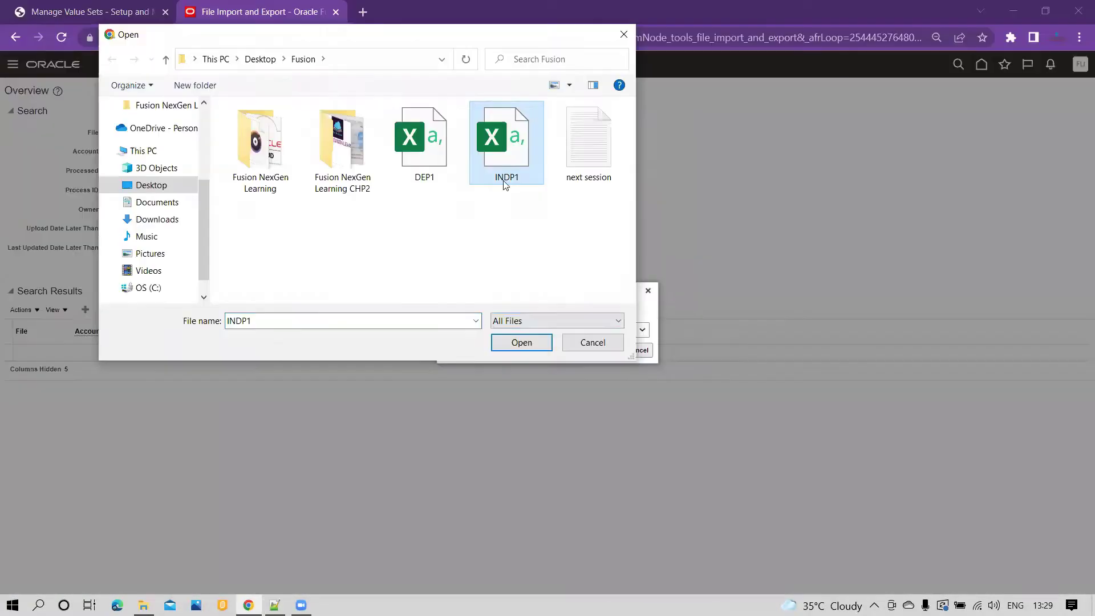
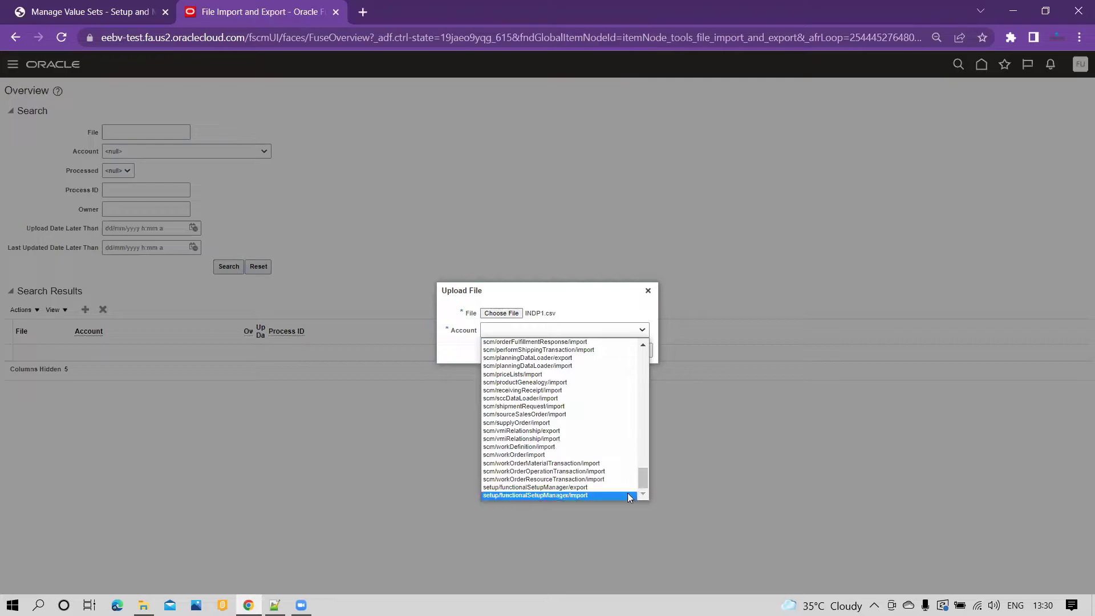
{"action": "left_click", "coordinate": [590, 350]}
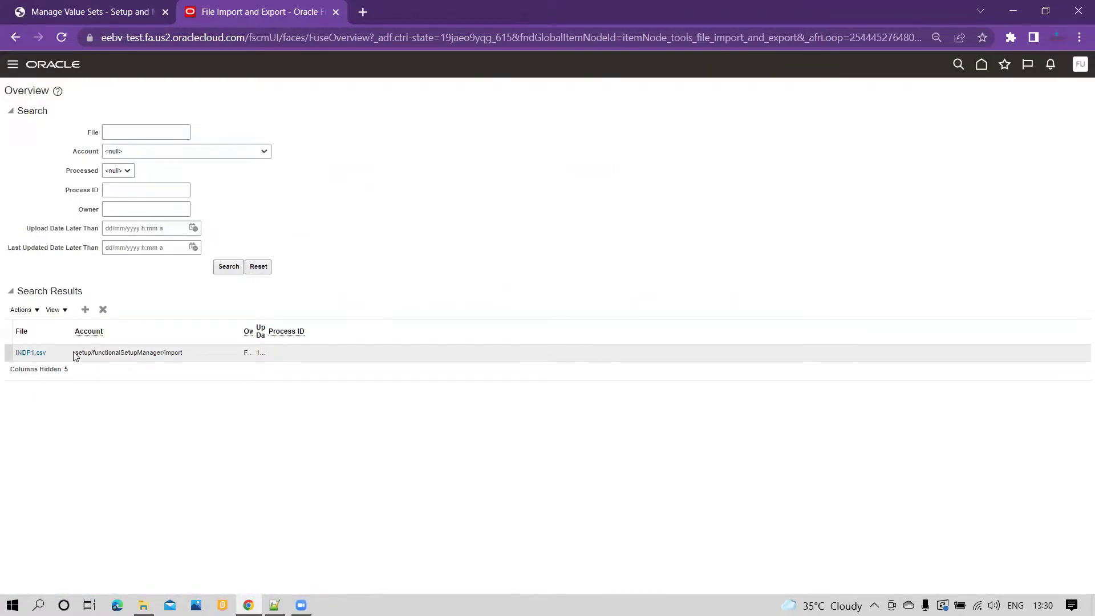
Copy the account path of the uploaded INDP1.csv file from the search results
{"action": "left_click_drag", "start_coordinate": [76, 352], "coordinate": [188, 353]}
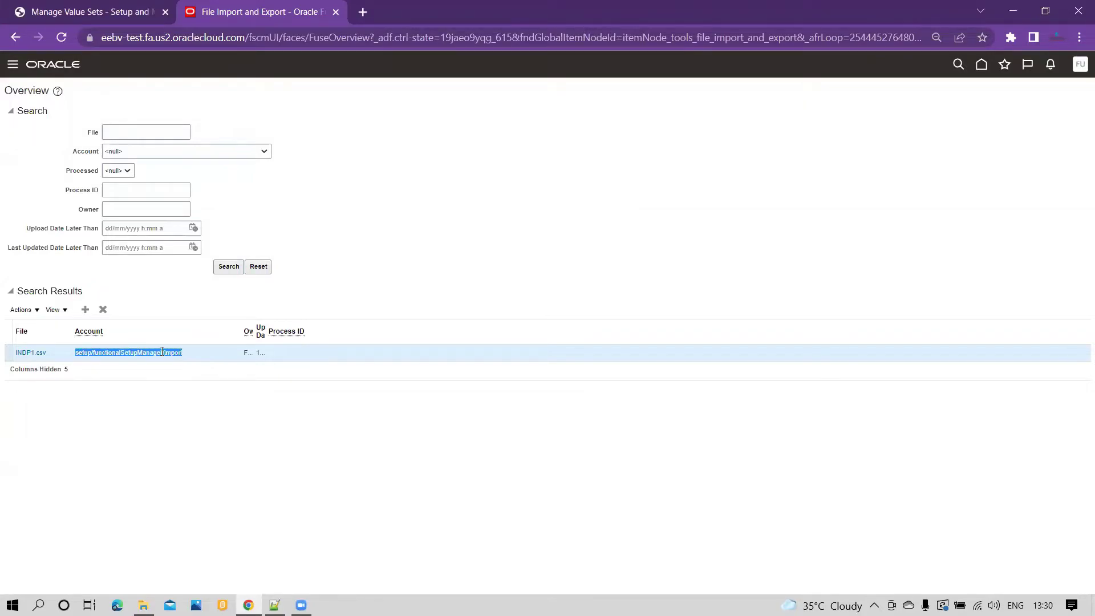
{"action": "right_click", "coordinate": [161, 352]}
{"action": "left_click", "coordinate": [186, 363]}
Open the Scheduled Processes page from the navigator's Tools group and start scheduling a new process
{"action": "left_click", "coordinate": [12, 64]}
{"action": "scroll", "coordinate": [191, 337], "scroll_direction": "down", "scroll_amount": 6}
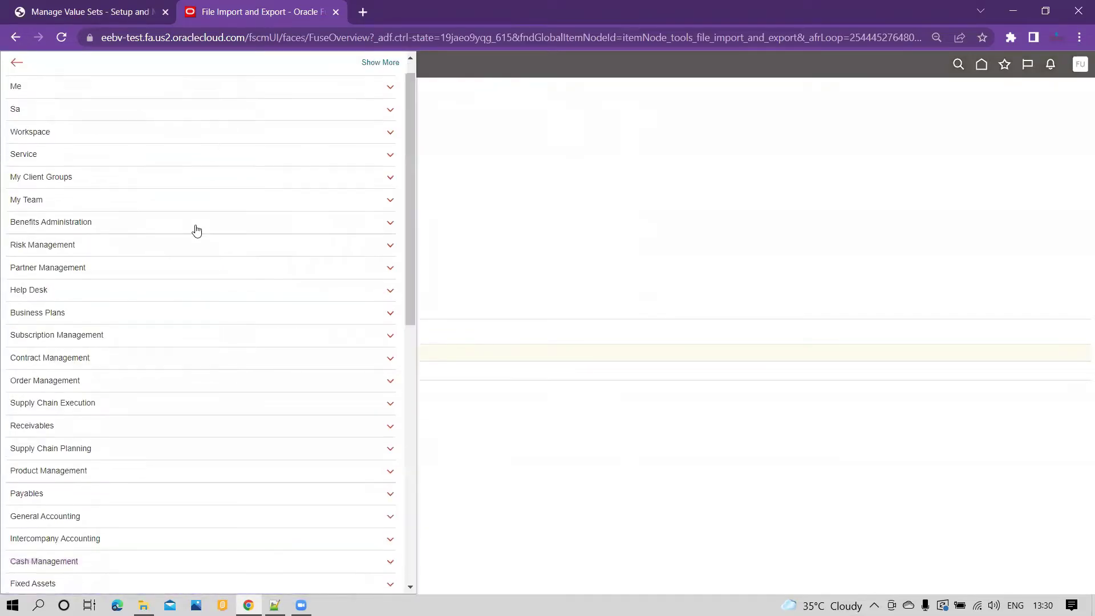
{"action": "scroll", "coordinate": [191, 336], "scroll_direction": "down", "scroll_amount": 4}
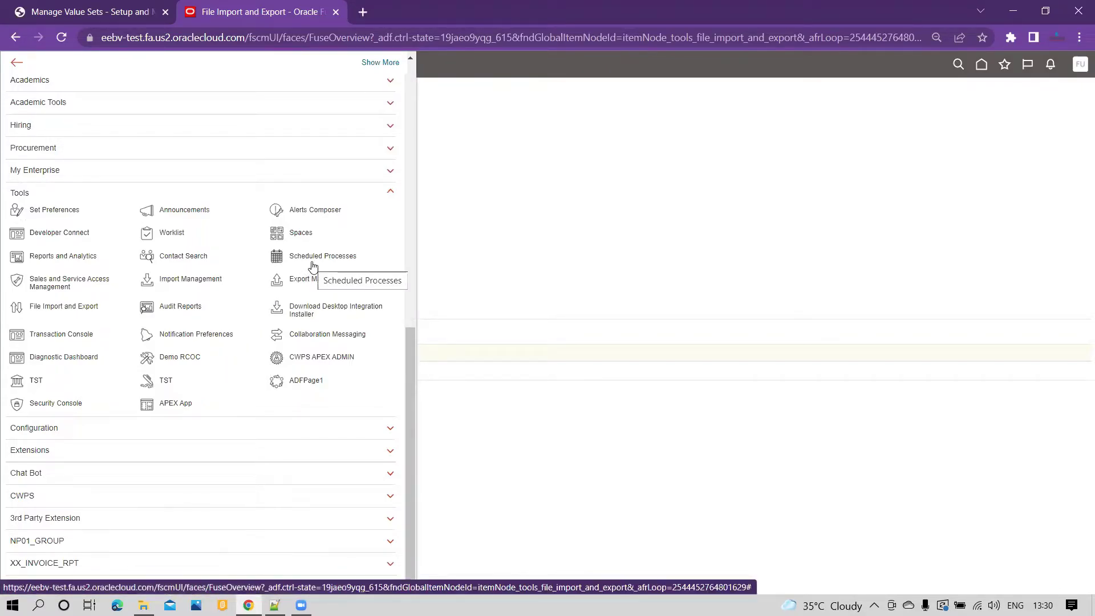
{"action": "left_click", "coordinate": [357, 251]}
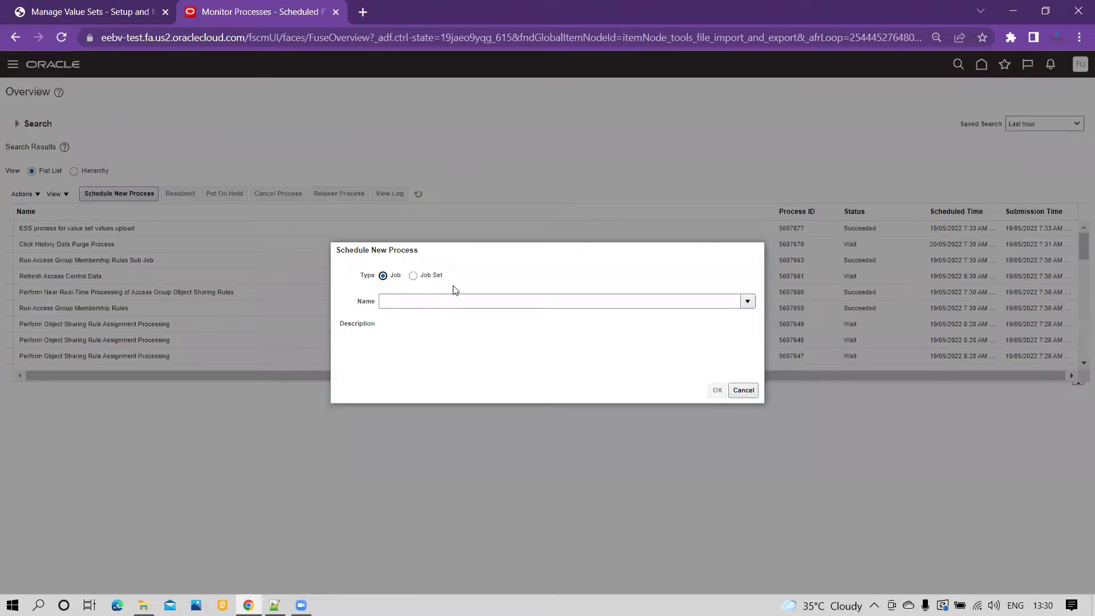
Search the job names for %Process%Value% and choose the job ESS process for value set values upload
{"action": "left_click", "coordinate": [456, 300]}
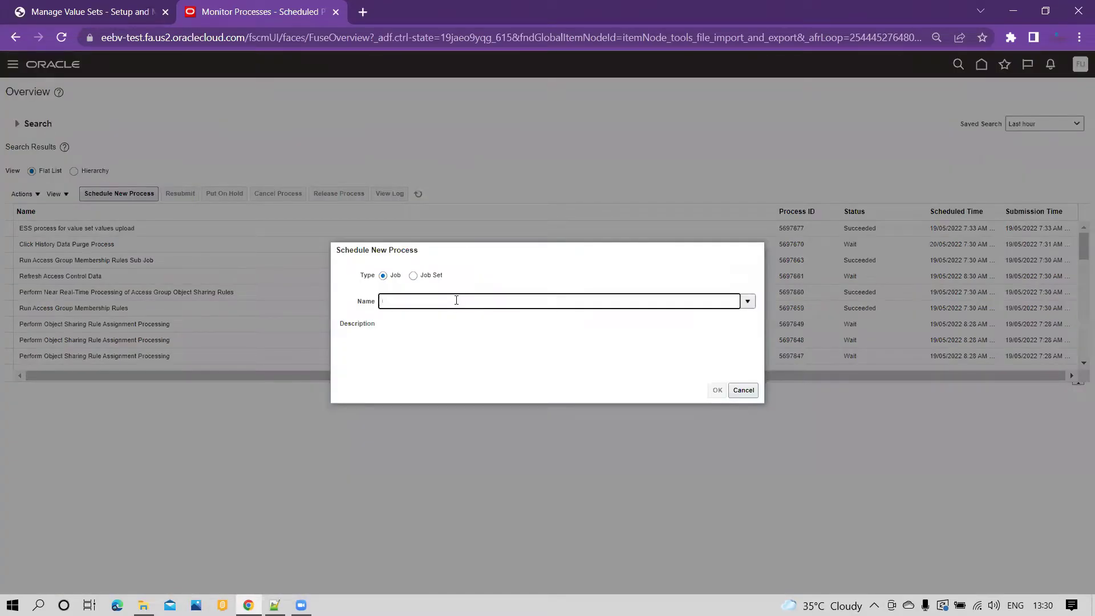
{"action": "type", "text": "%Procee"}
{"action": "key", "text": "BackSpace"}
{"action": "type", "text": "s%Value%"}
{"action": "left_click", "coordinate": [435, 335]}
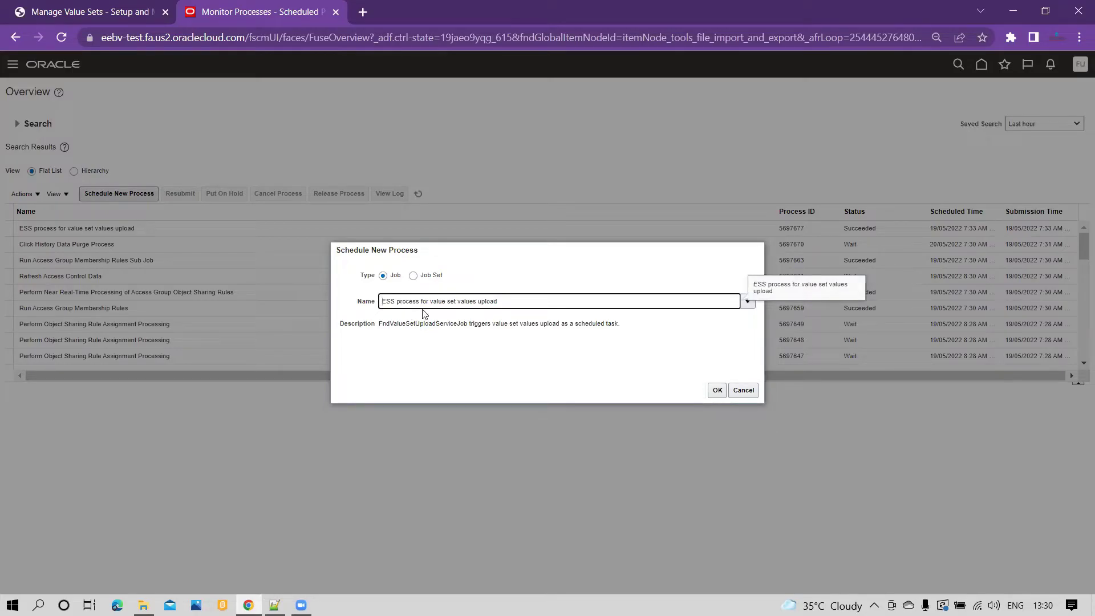
{"action": "left_click", "coordinate": [711, 392]}
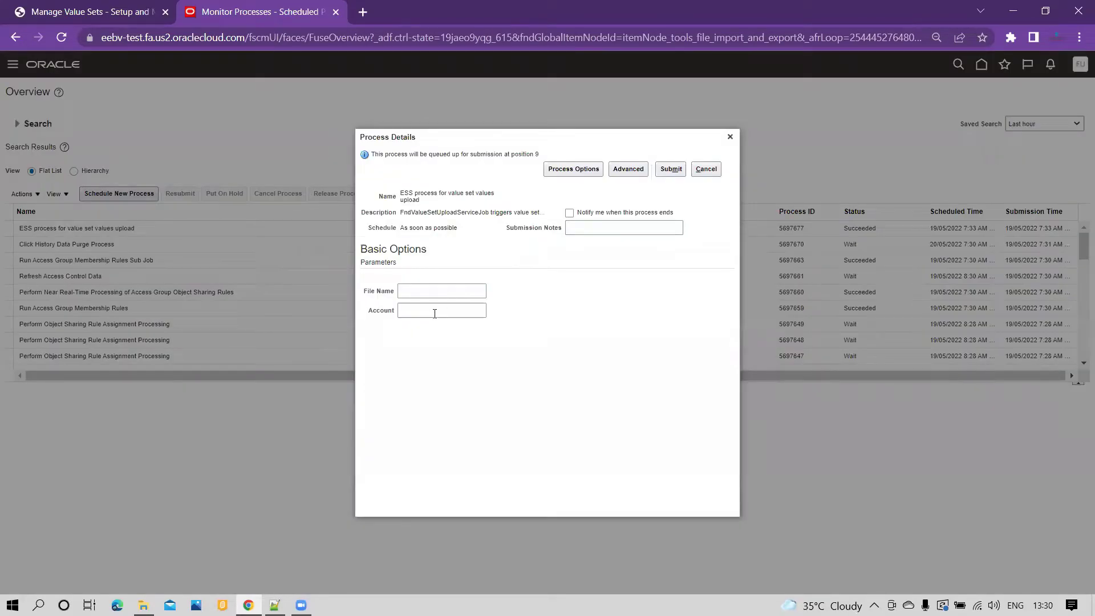
Submit the upload process with file name INDP1.csv and the copied account path setup/functionalSetupManager/import
{"action": "left_click", "coordinate": [435, 311]}
{"action": "key", "text": "ctrl+v"}
{"action": "left_click_drag", "start_coordinate": [484, 311], "coordinate": [342, 309]}
{"action": "left_click", "coordinate": [450, 289]}
{"action": "type", "text": "NDP1.csv"}
{"action": "left_click", "coordinate": [419, 291]}
{"action": "type", "text": "1"}
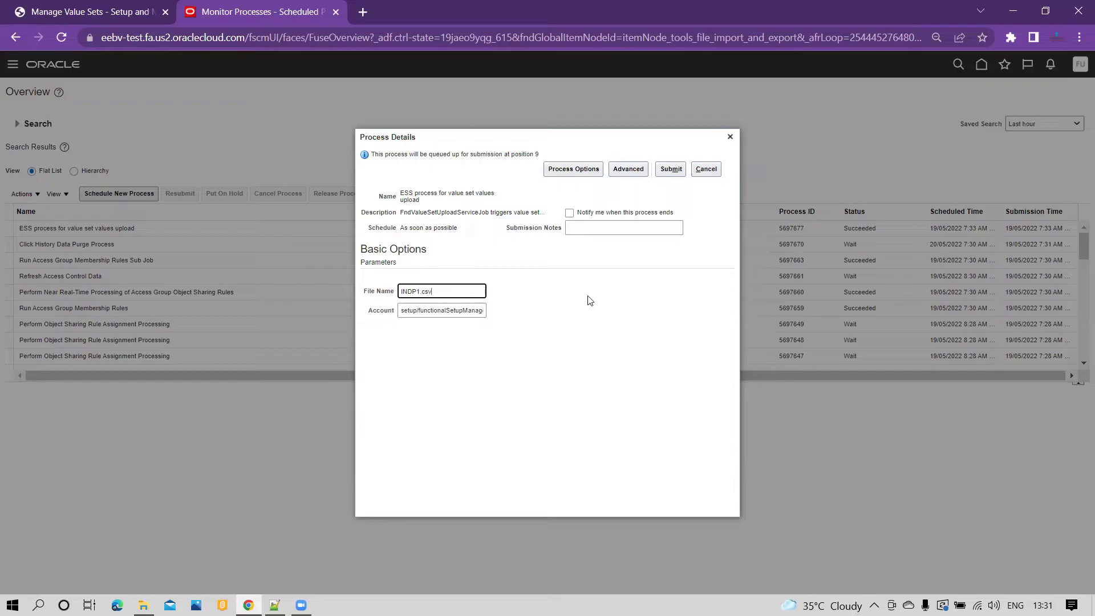
{"action": "left_click", "coordinate": [670, 170]}
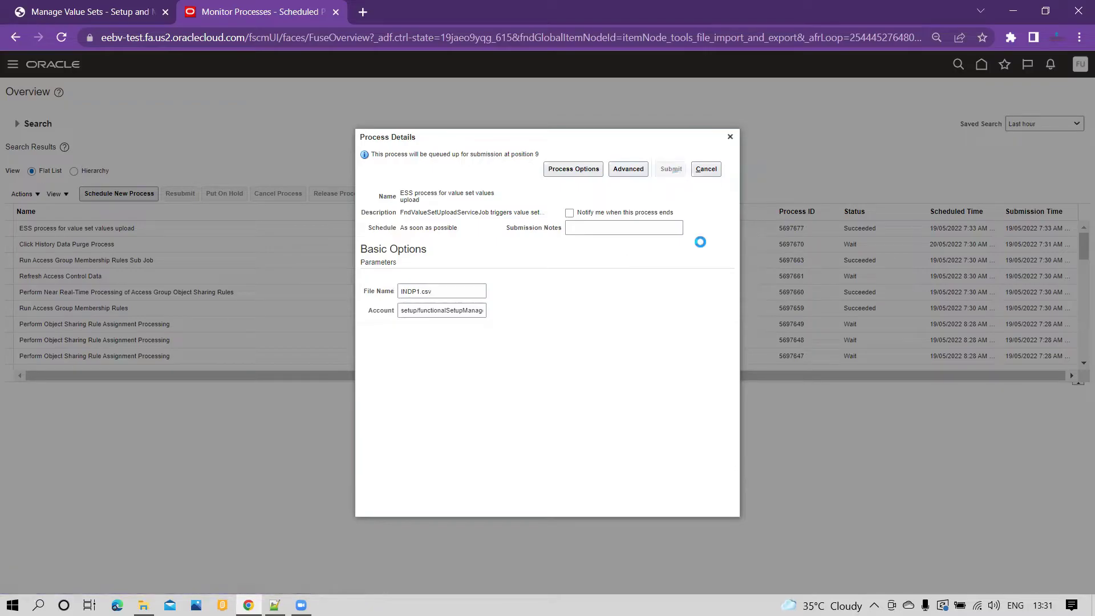
{"action": "key", "text": "Return"}
{"action": "left_click", "coordinate": [706, 170]}
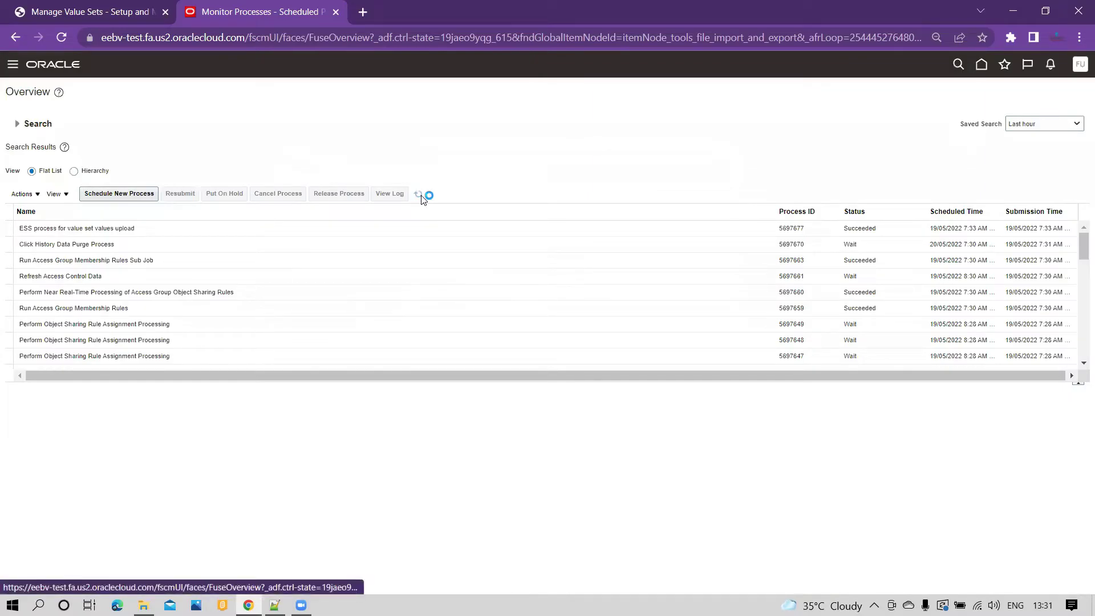
Refresh the scheduled processes list to check the status of the value set values upload
{"action": "left_click", "coordinate": [420, 195]}
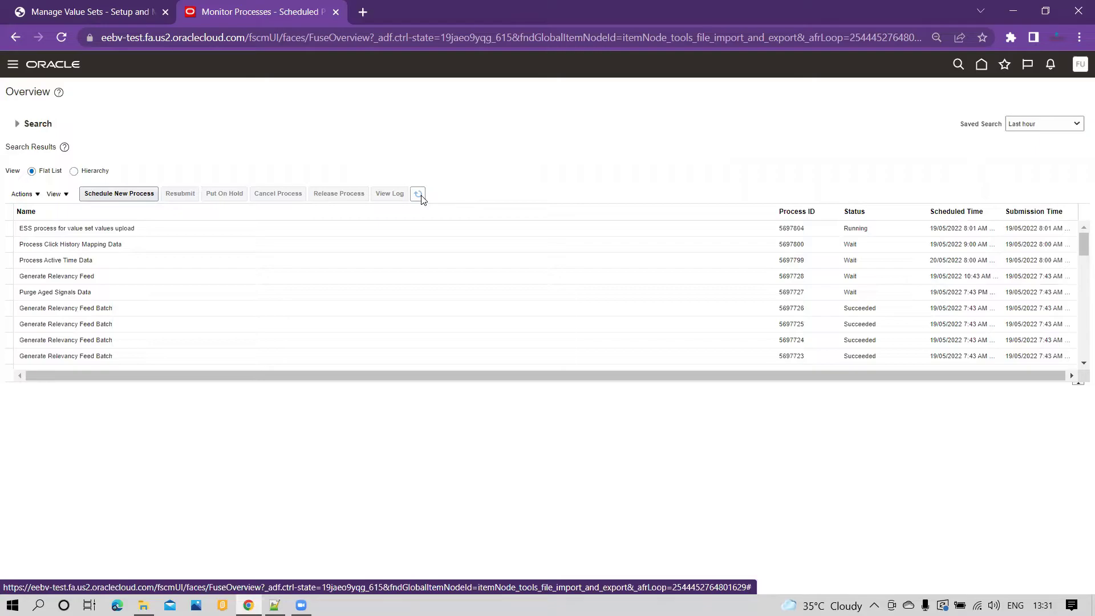
{"action": "left_click", "coordinate": [420, 196]}
{"action": "left_click", "coordinate": [419, 196]}
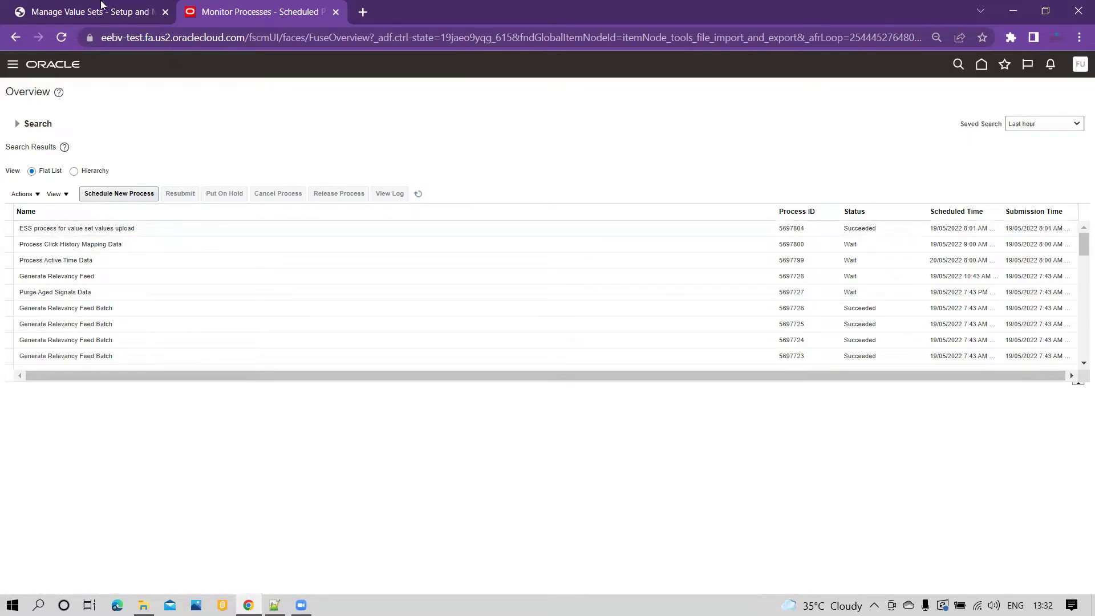
On the Manage Value Sets page, find INDP1 and list all its values, and save and close back
{"action": "left_click", "coordinate": [101, 8]}
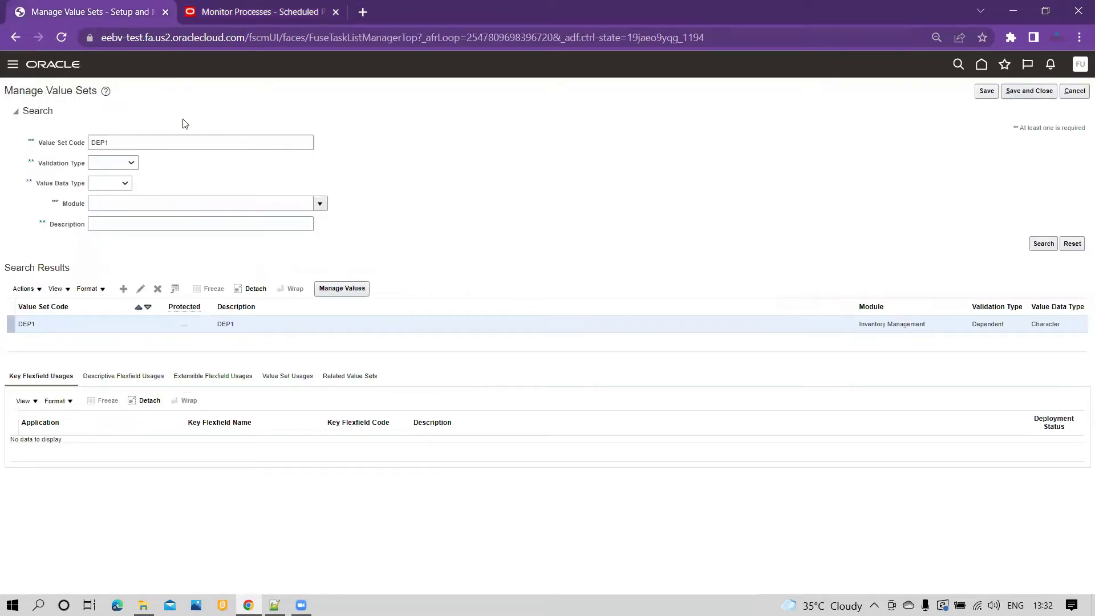
{"action": "left_click_drag", "start_coordinate": [183, 142], "coordinate": [1, 141]}
{"action": "type", "text": "INDP1"}
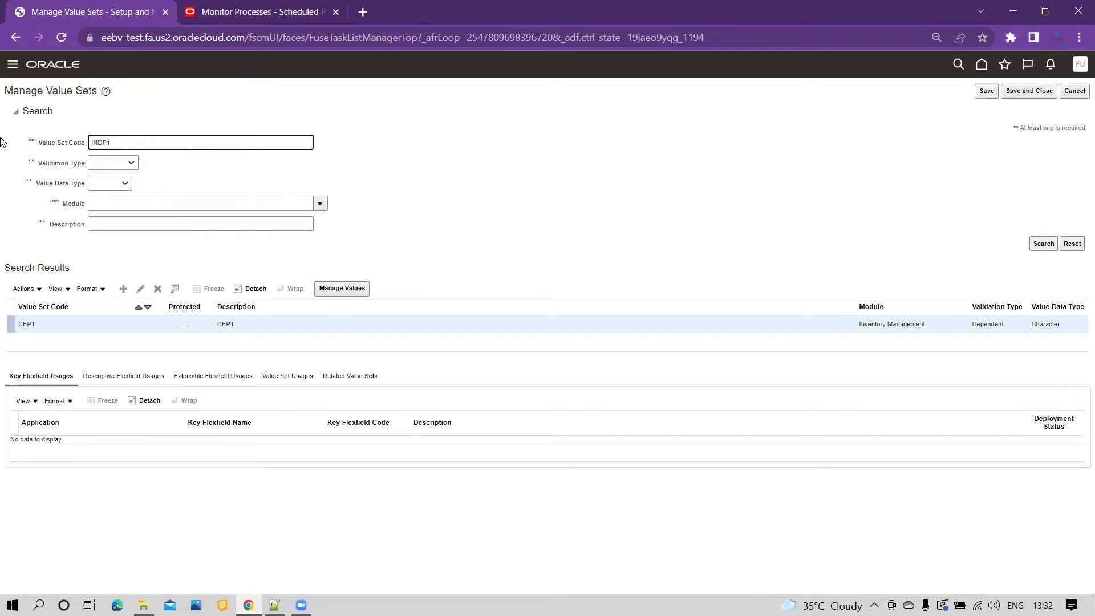
{"action": "key", "text": "Return"}
{"action": "left_click", "coordinate": [335, 297]}
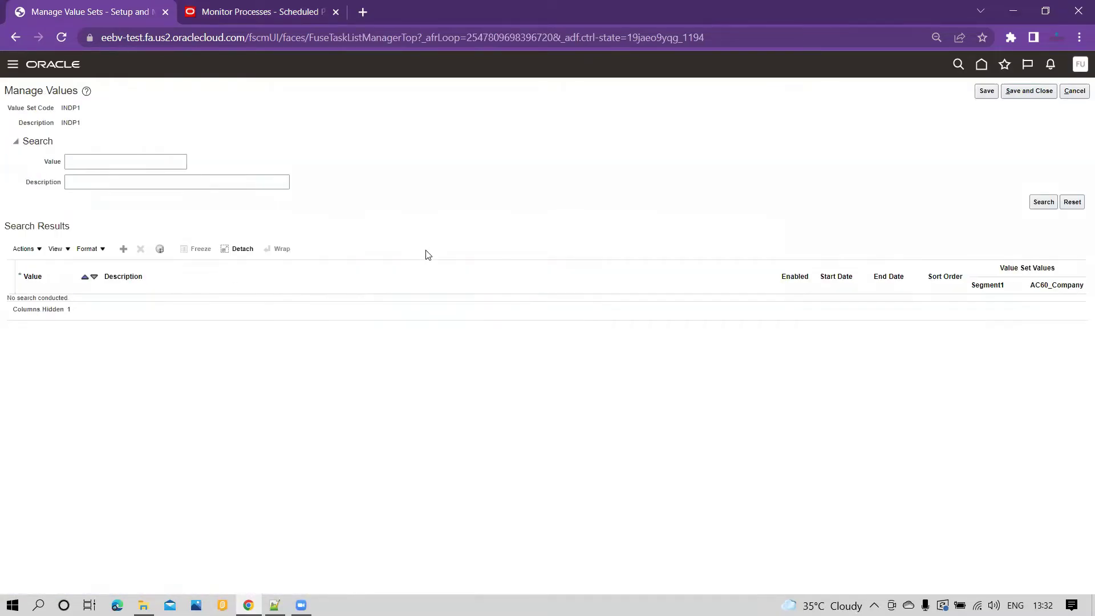
{"action": "left_click", "coordinate": [1044, 203]}
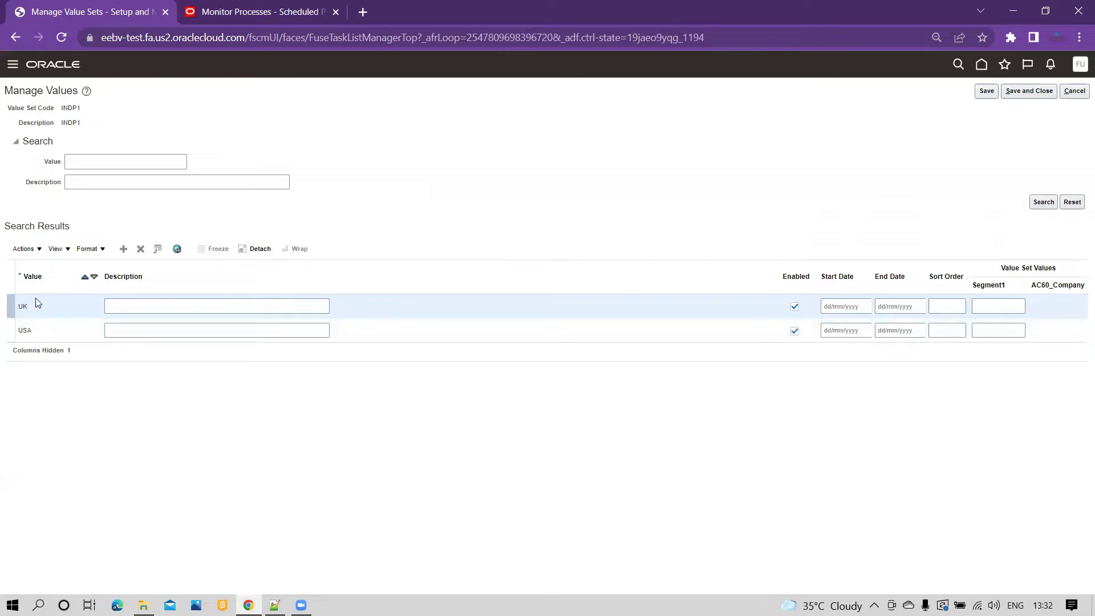
{"action": "left_click", "coordinate": [1031, 91]}
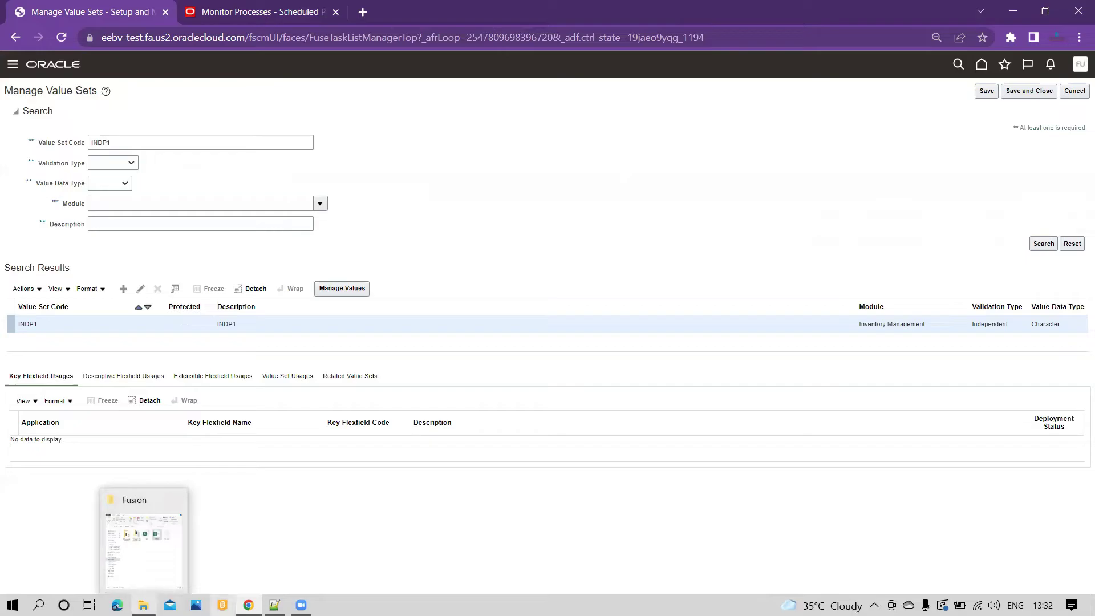
Switch to the Fusion folder in File Explorer and open the DEP1 CSV file in Notepad++
{"action": "mouse_move", "coordinate": [248, 604]}
{"action": "left_click", "coordinate": [143, 605]}
{"action": "right_click", "coordinate": [763, 193]}
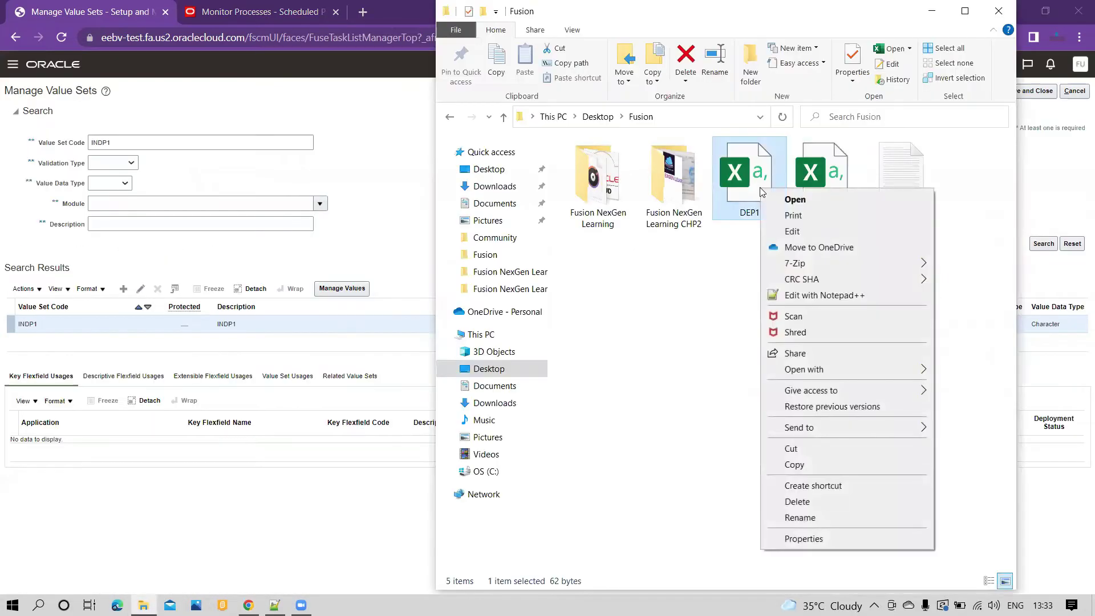
{"action": "left_click", "coordinate": [799, 295]}
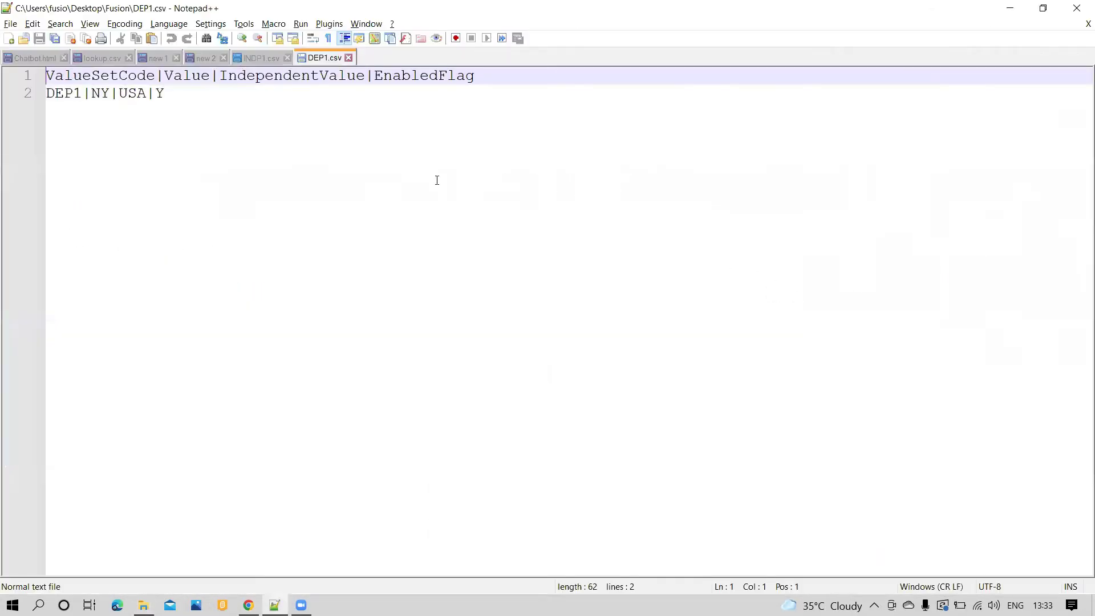
Examine the header columns of the DEP1 file, including IndependentValue and EnabledFlag, and its data row
{"action": "left_click_drag", "start_coordinate": [221, 76], "coordinate": [368, 79]}
{"action": "left_click_drag", "start_coordinate": [46, 75], "coordinate": [364, 77]}
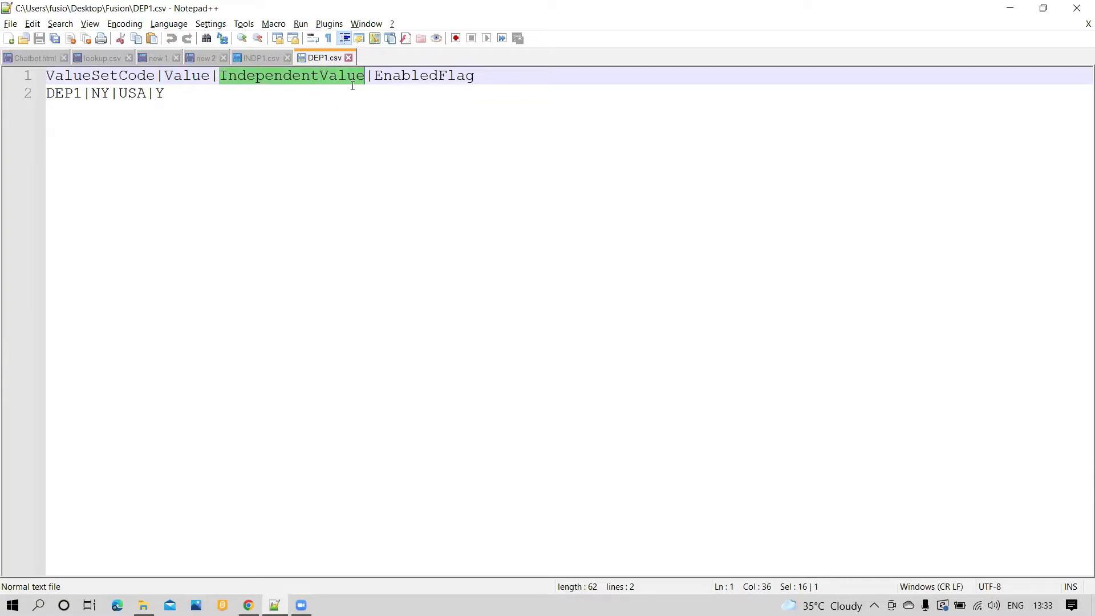
{"action": "left_click_drag", "start_coordinate": [374, 76], "coordinate": [474, 76]}
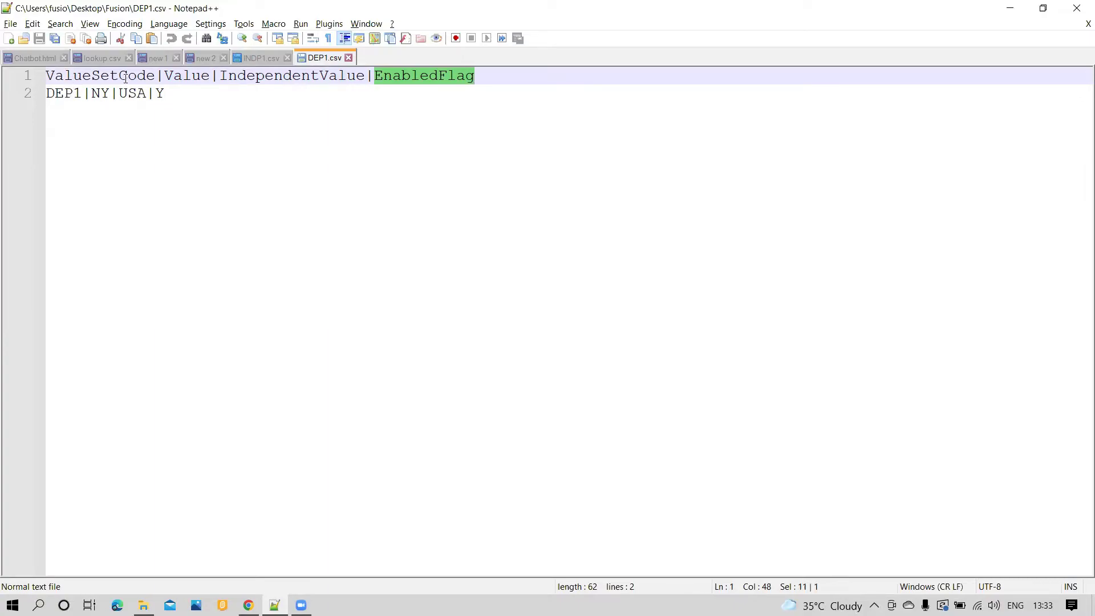
{"action": "left_click", "coordinate": [62, 99]}
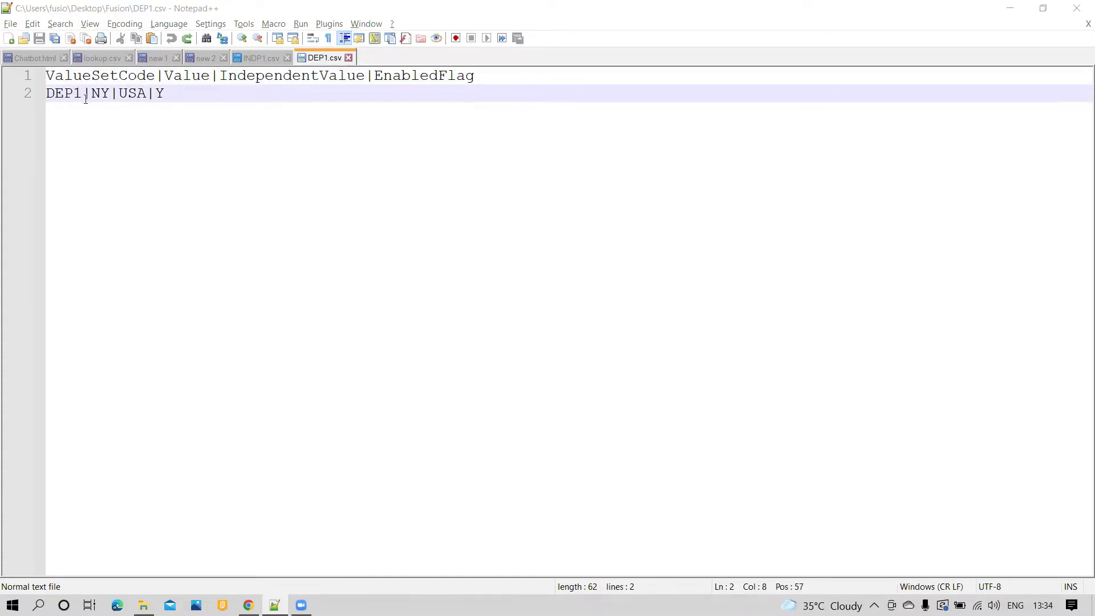
In the DEP1 data row, set the value to London and the independent value to UK
{"action": "left_click", "coordinate": [82, 94]}
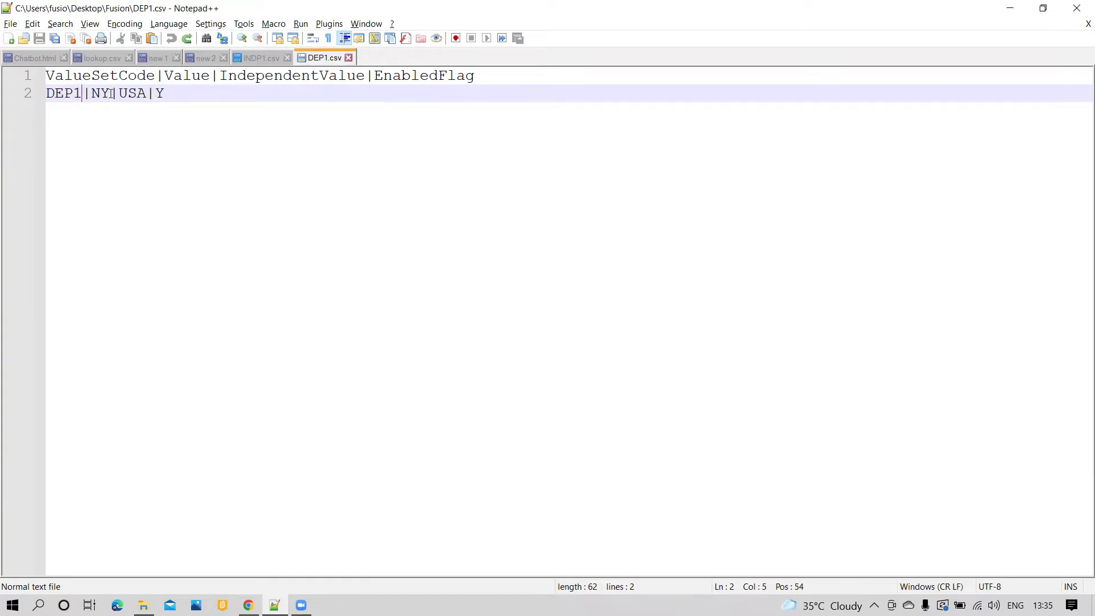
{"action": "key", "text": "BackSpace"}
{"action": "key", "text": "BackSpace"}
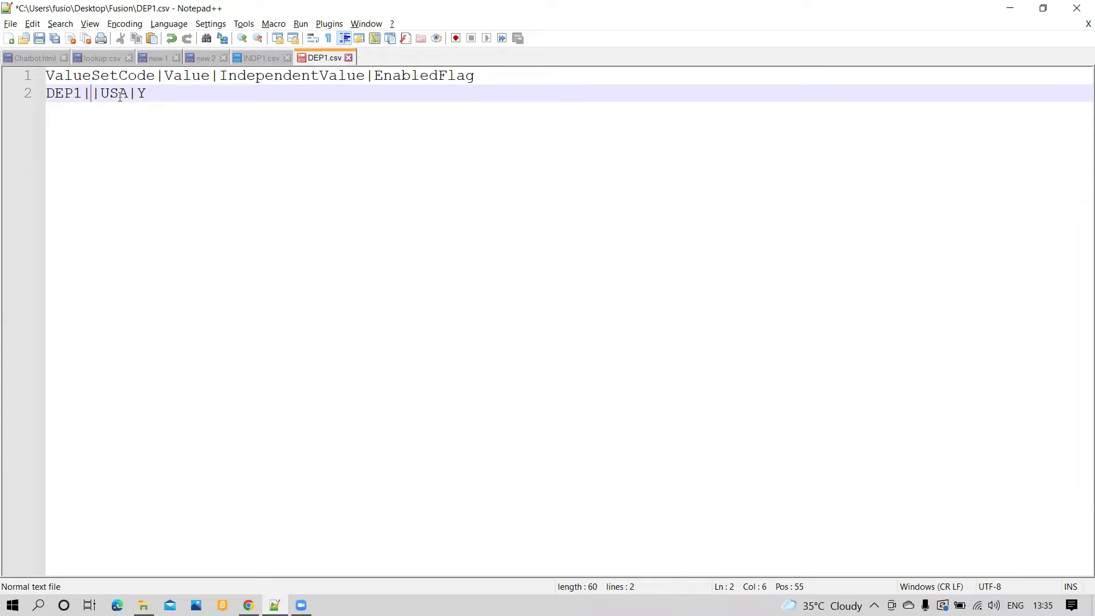
{"action": "type", "text": "London"}
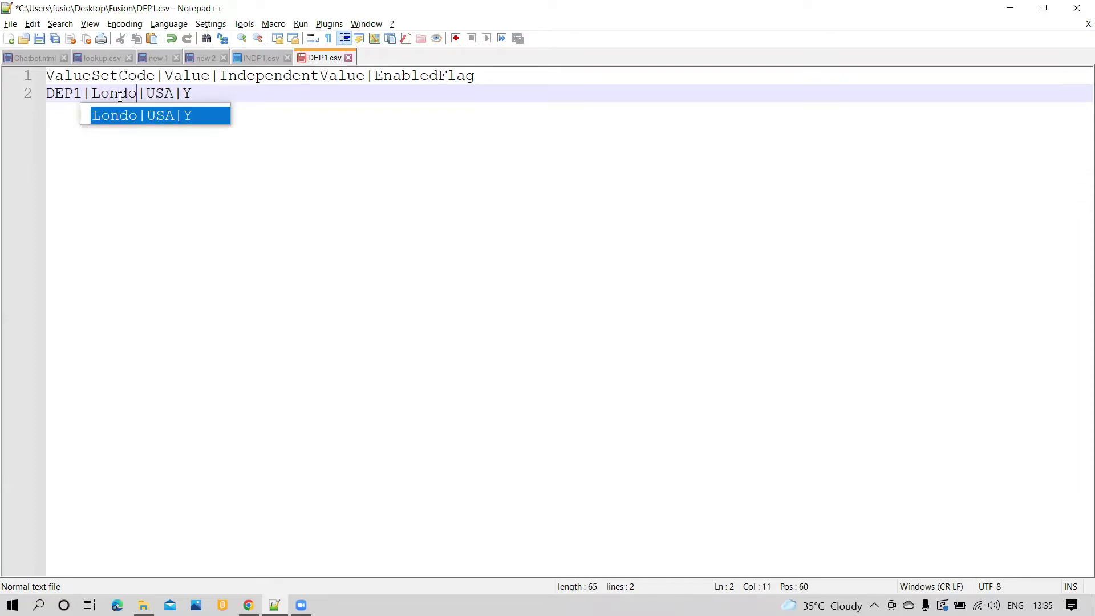
{"action": "left_click", "coordinate": [164, 96]}
{"action": "key", "text": "Delete"}
{"action": "key", "text": "Delete"}
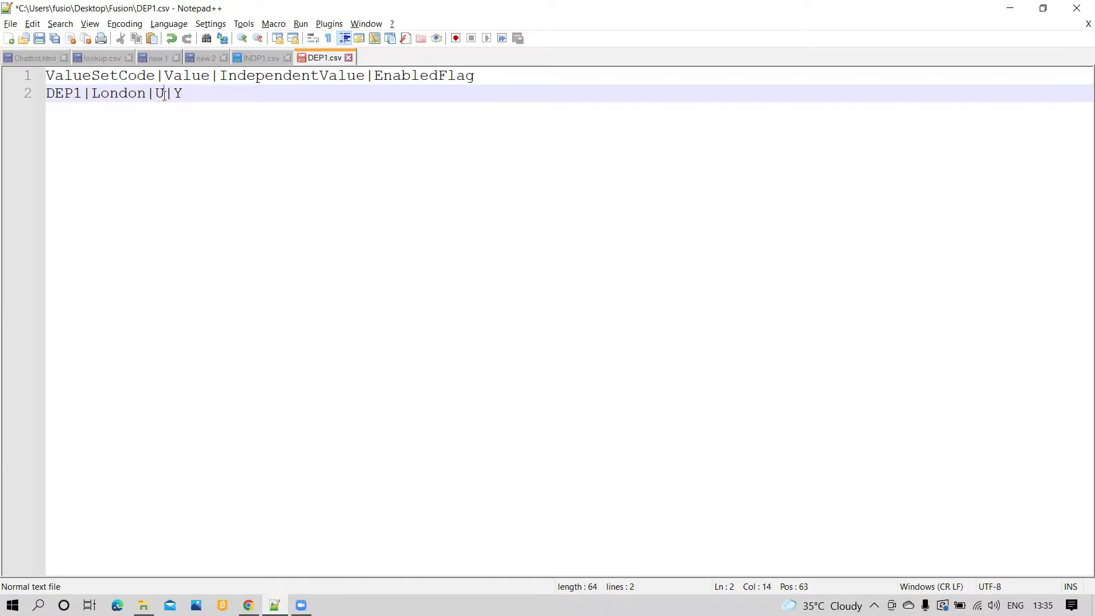
{"action": "type", "text": "K"}
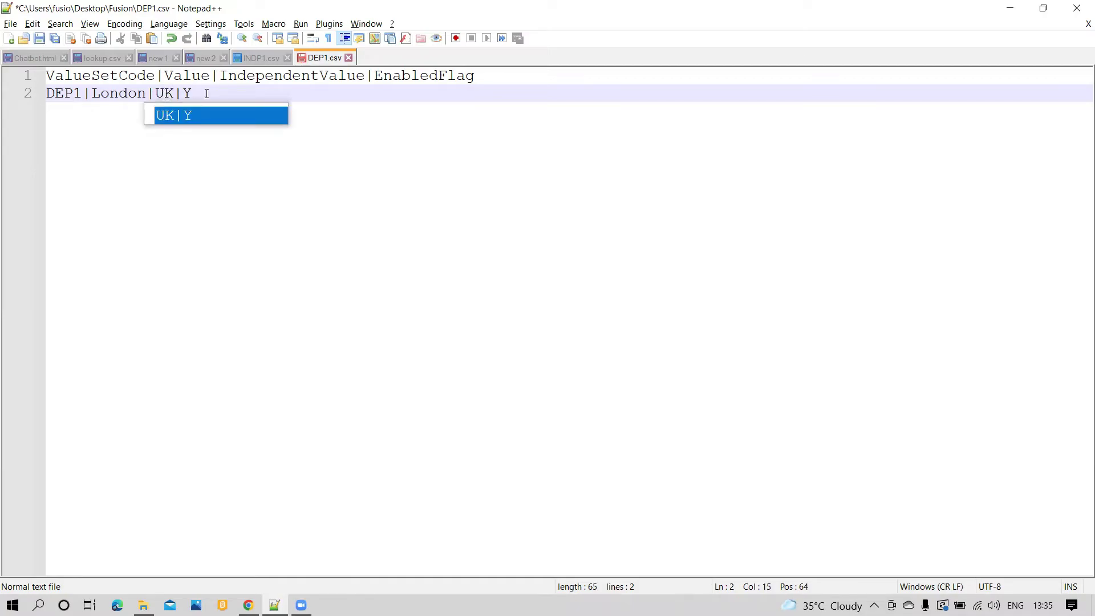
{"action": "left_click", "coordinate": [195, 94]}
{"action": "left_click", "coordinate": [167, 93]}
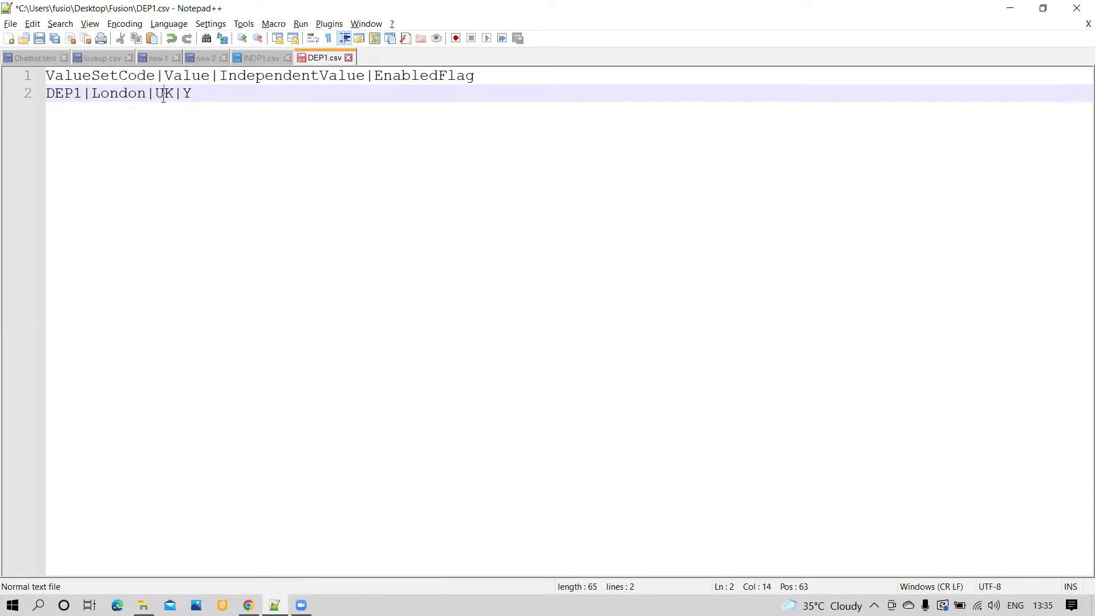
Add a second data row DEP1|Texas|USA|Y to the DEP1 file and save it
{"action": "left_click", "coordinate": [227, 93]}
{"action": "key", "text": "Return"}
{"action": "type", "text": "DE"}
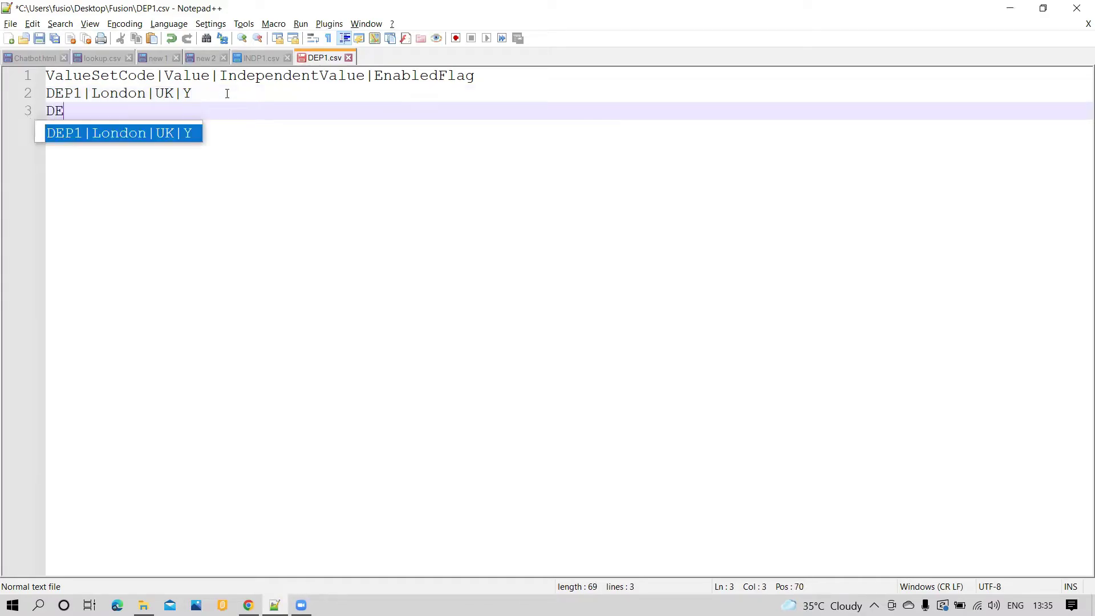
{"action": "type", "text": "P1"}
{"action": "type", "text": "|Texas"}
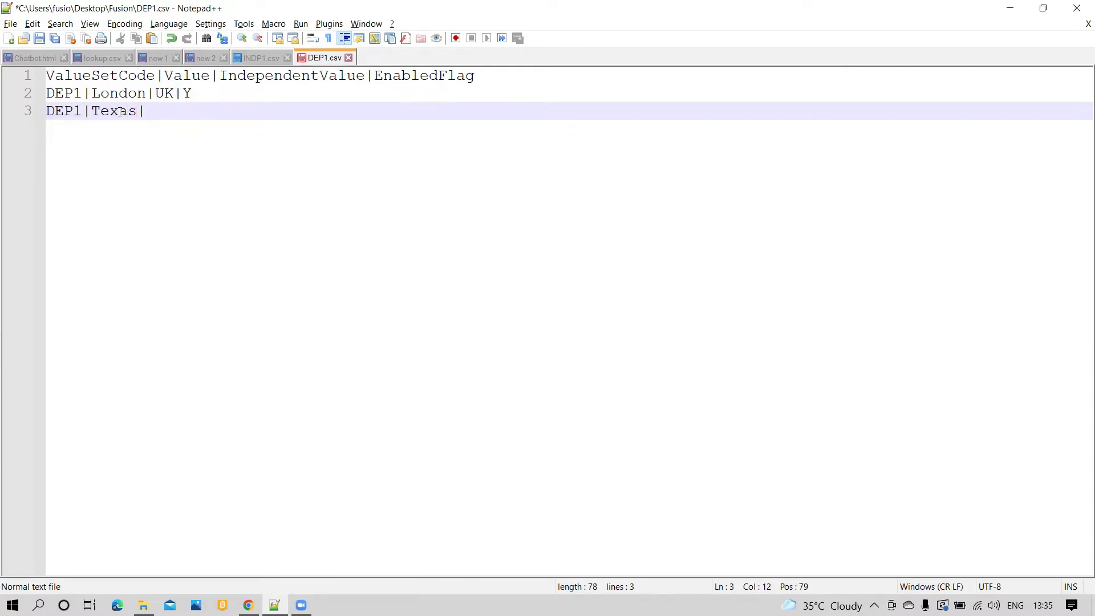
{"action": "type", "text": "|USA|Y"}
{"action": "left_click_drag", "start_coordinate": [50, 92], "coordinate": [79, 96]}
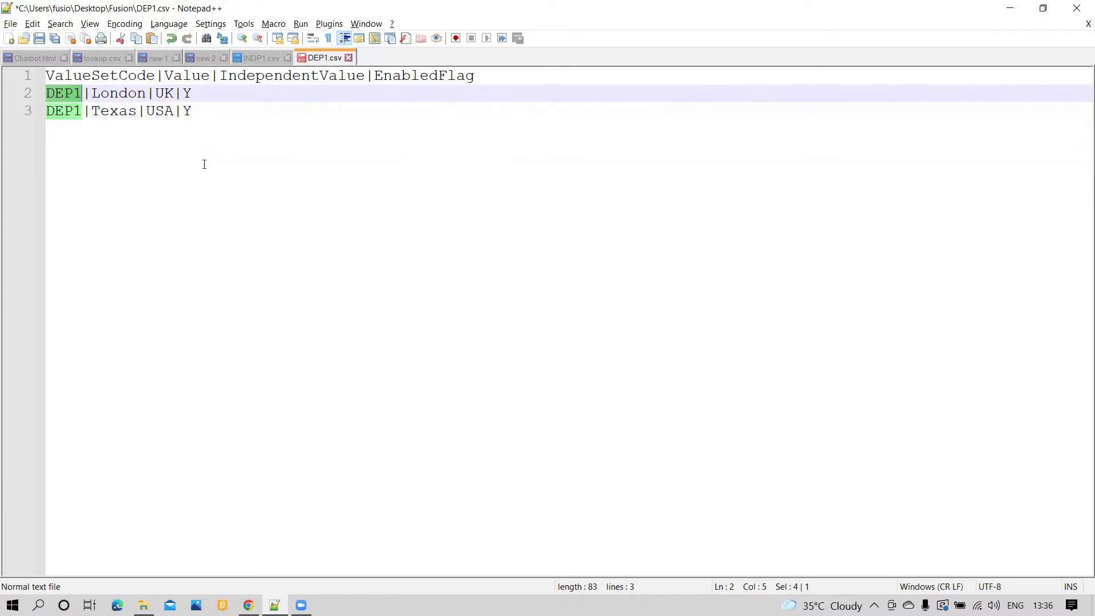
{"action": "key", "text": "ctrl+s"}
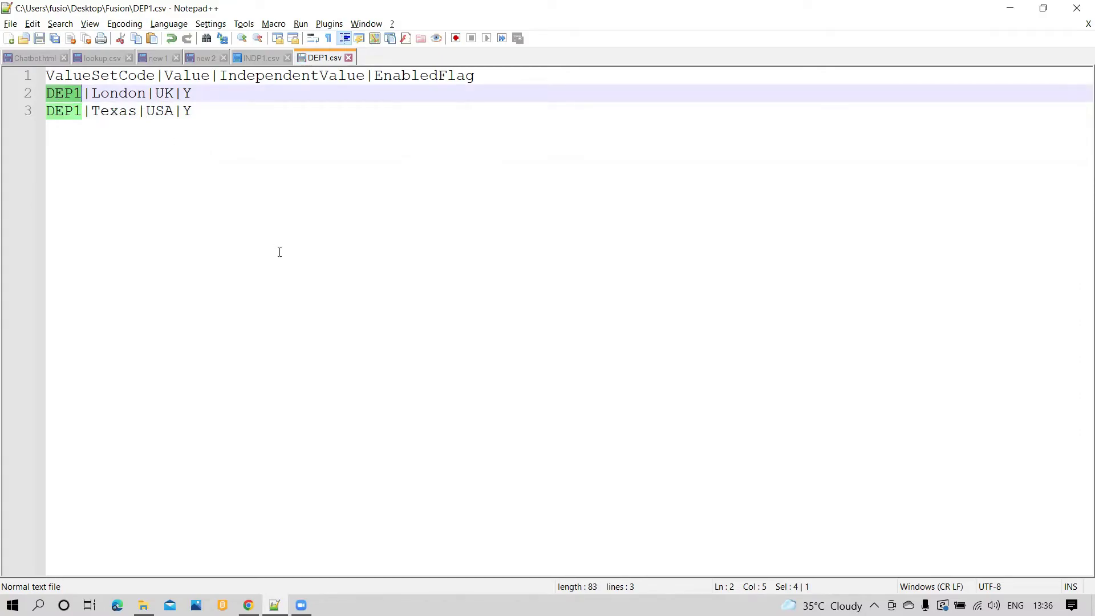
Switch to Oracle Fusion in Chrome and, in the Monitor Processes window, open the File Import and Export page
{"action": "mouse_move", "coordinate": [248, 605]}
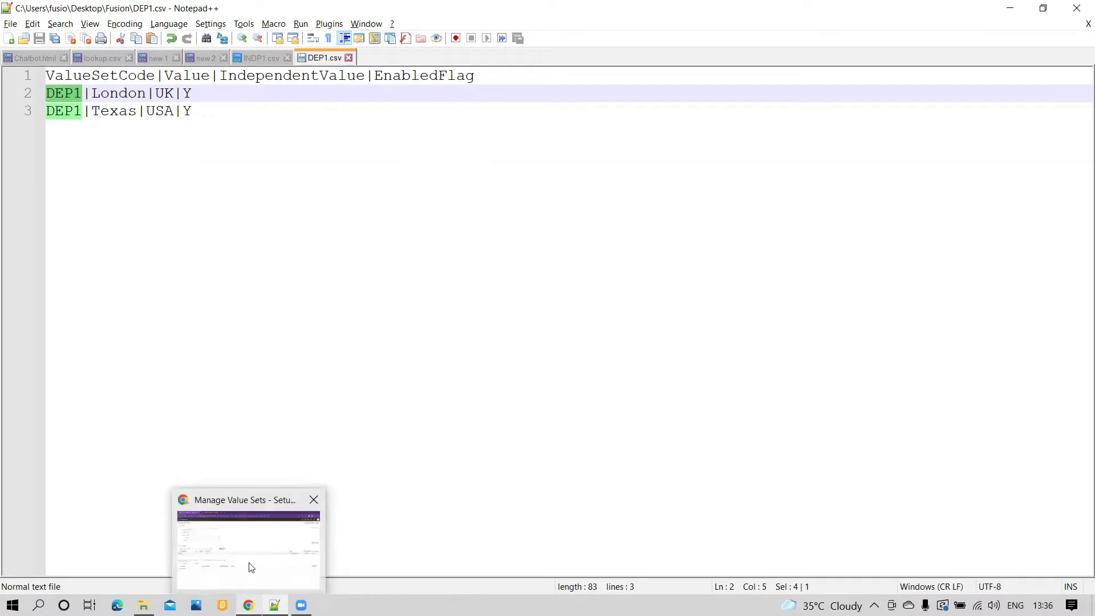
{"action": "left_click", "coordinate": [251, 565]}
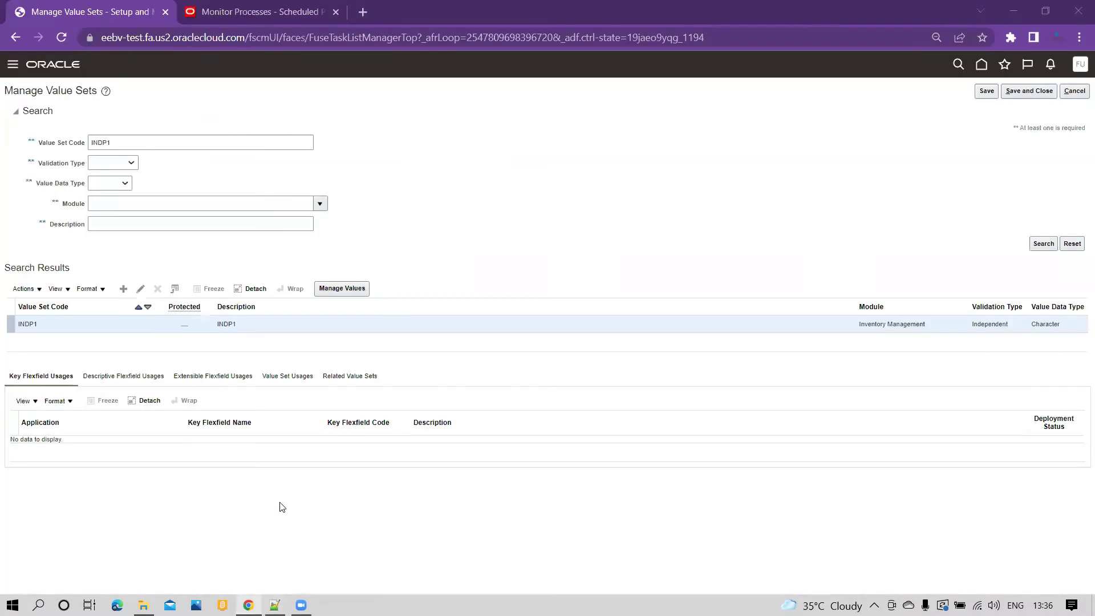
{"action": "left_click", "coordinate": [257, 22]}
{"action": "left_click", "coordinate": [13, 65]}
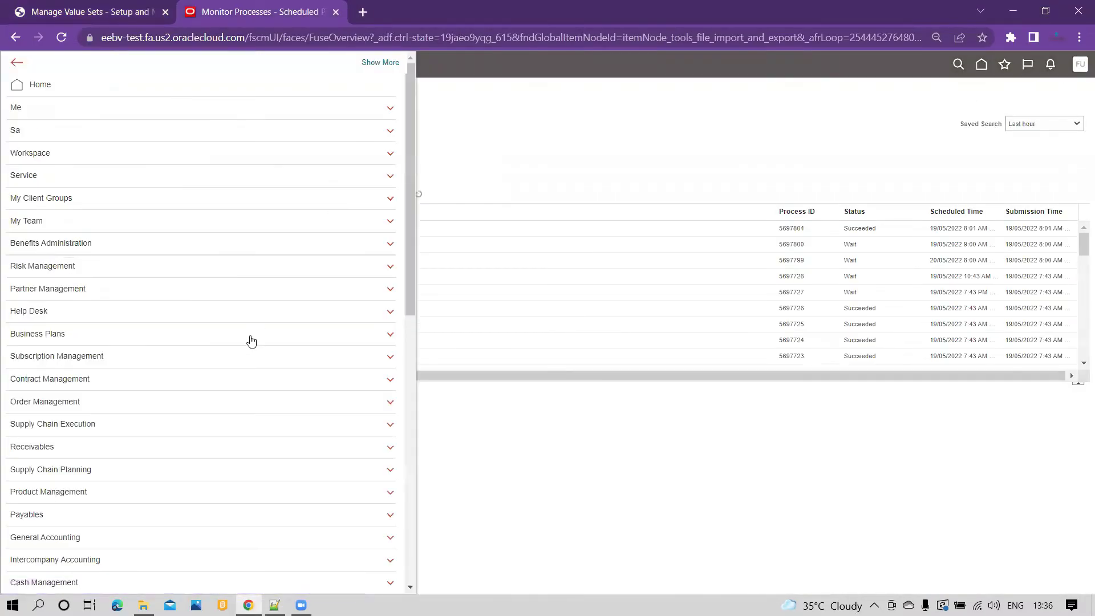
{"action": "scroll", "coordinate": [139, 479], "scroll_direction": "down", "scroll_amount": 10}
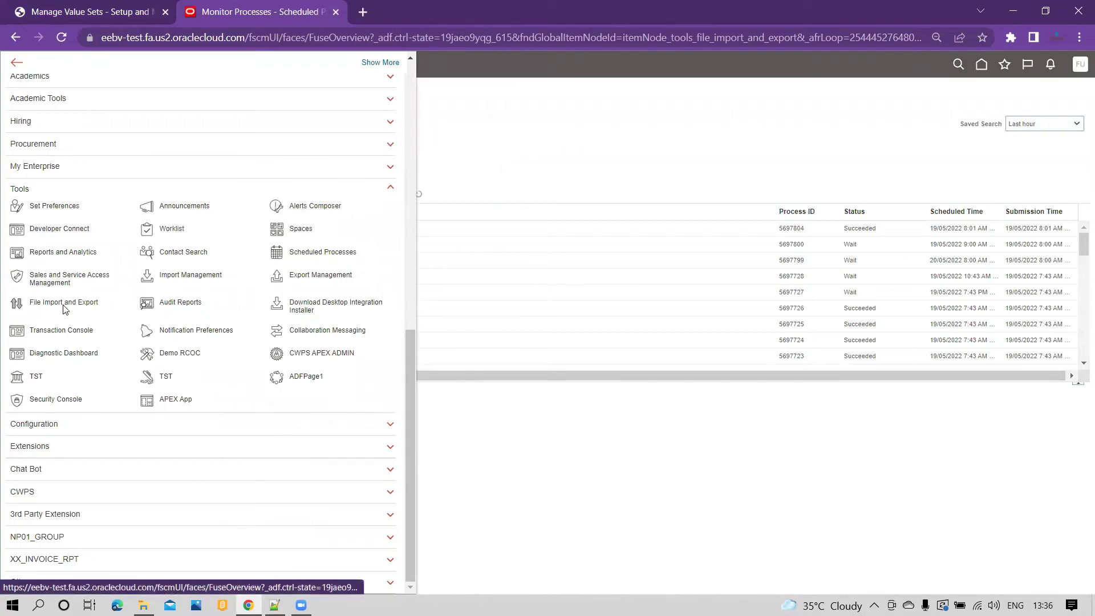
{"action": "left_click", "coordinate": [64, 303]}
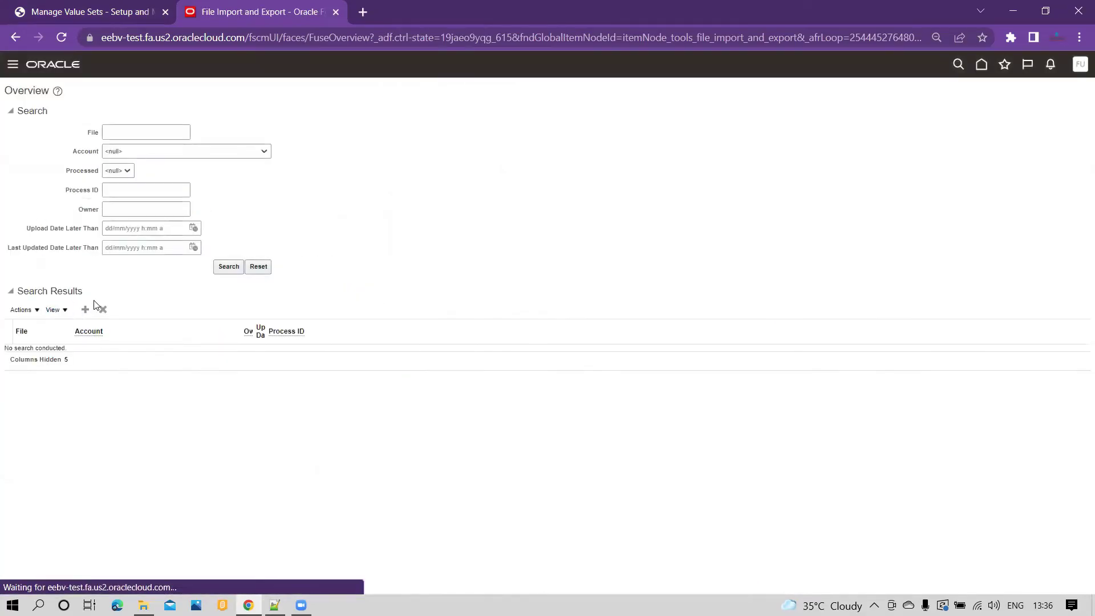
Upload DEP1.csv from the Fusion folder to the account setup/functionalSetupManager/import
{"action": "left_click", "coordinate": [235, 272]}
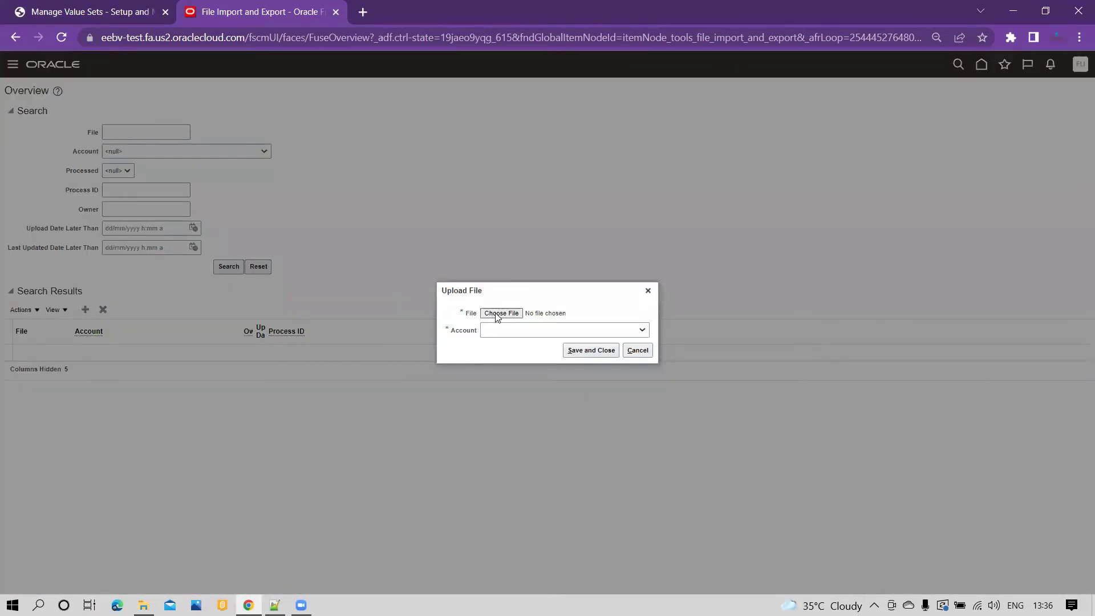
{"action": "left_click", "coordinate": [502, 313]}
{"action": "left_click", "coordinate": [442, 160]}
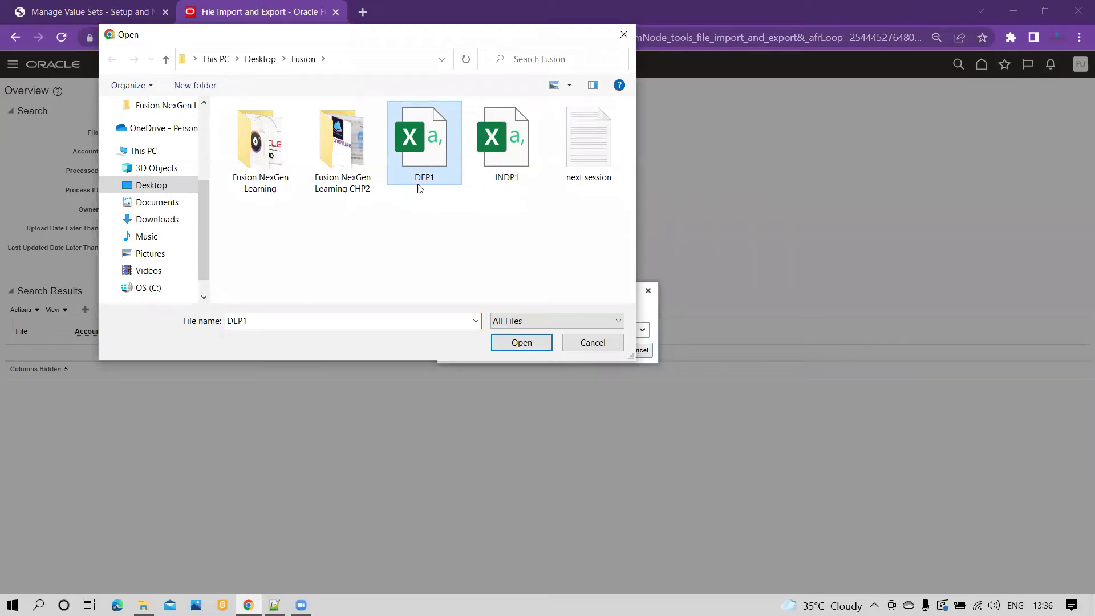
{"action": "left_click", "coordinate": [519, 344]}
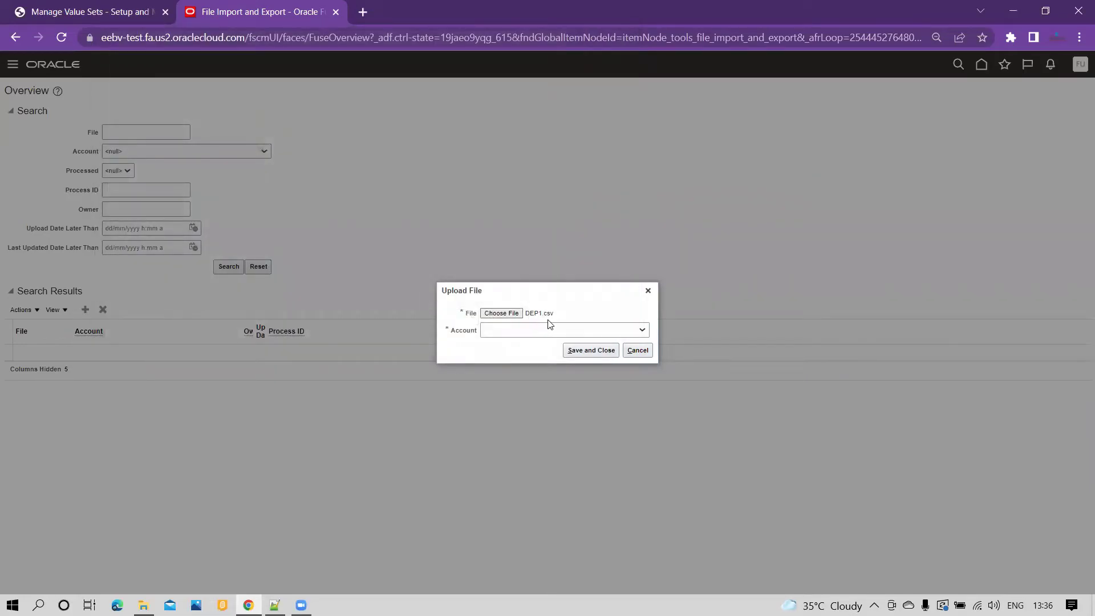
{"action": "left_click", "coordinate": [559, 333]}
{"action": "left_click_drag", "start_coordinate": [643, 360], "coordinate": [645, 489]}
{"action": "scroll", "coordinate": [646, 484], "scroll_direction": "down", "scroll_amount": 15}
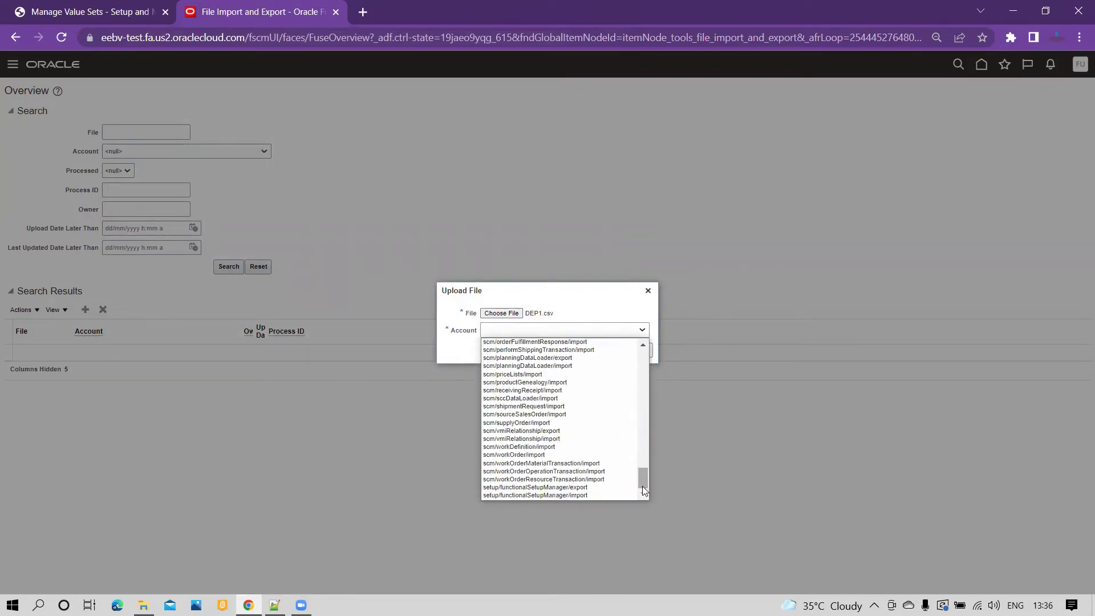
{"action": "left_click", "coordinate": [630, 495]}
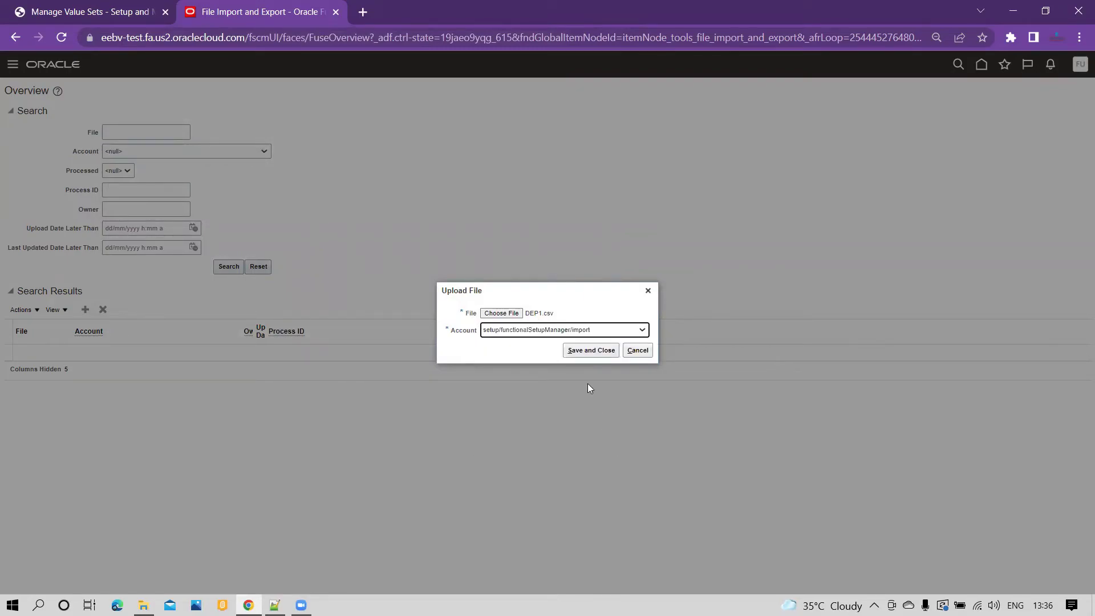
{"action": "left_click", "coordinate": [588, 350]}
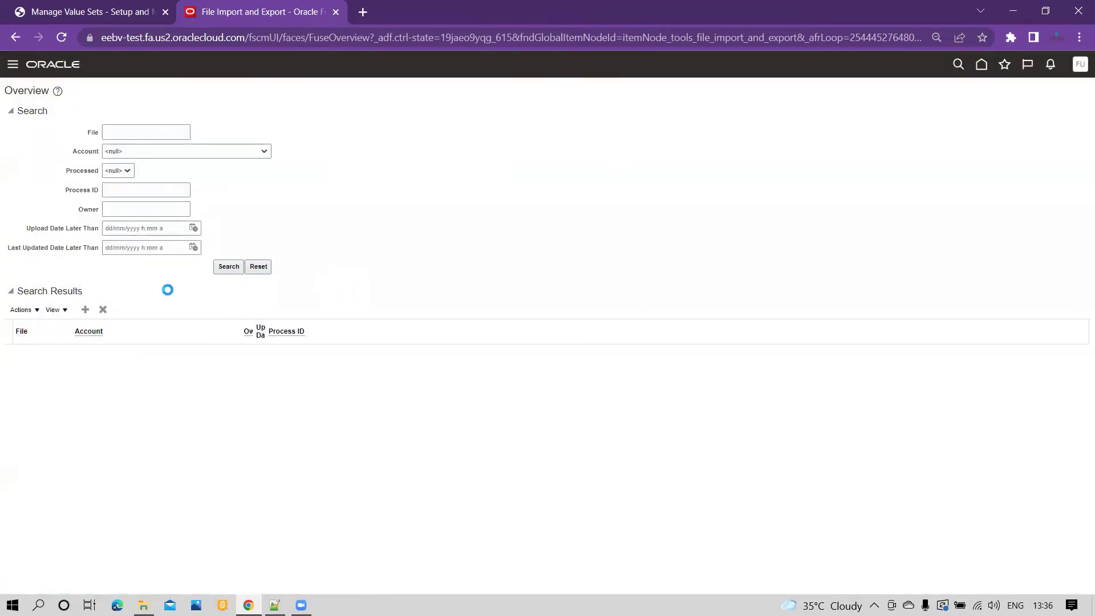
Copy the account path setup/functionalSetupManager/import from the uploaded DEP1.csv row
{"action": "left_click", "coordinate": [77, 355]}
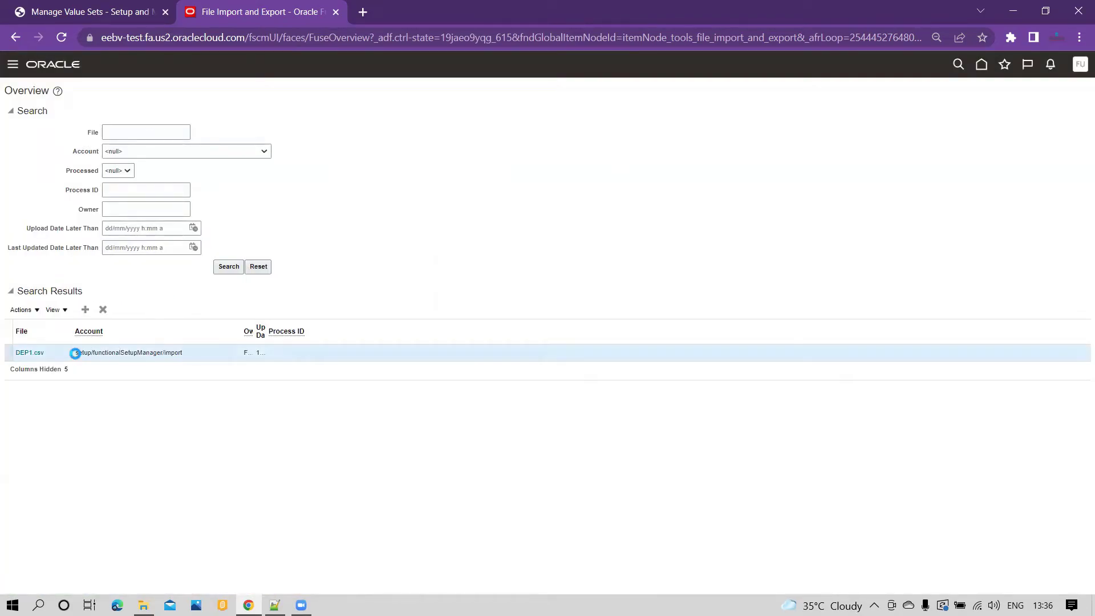
{"action": "left_click_drag", "start_coordinate": [76, 354], "coordinate": [188, 360]}
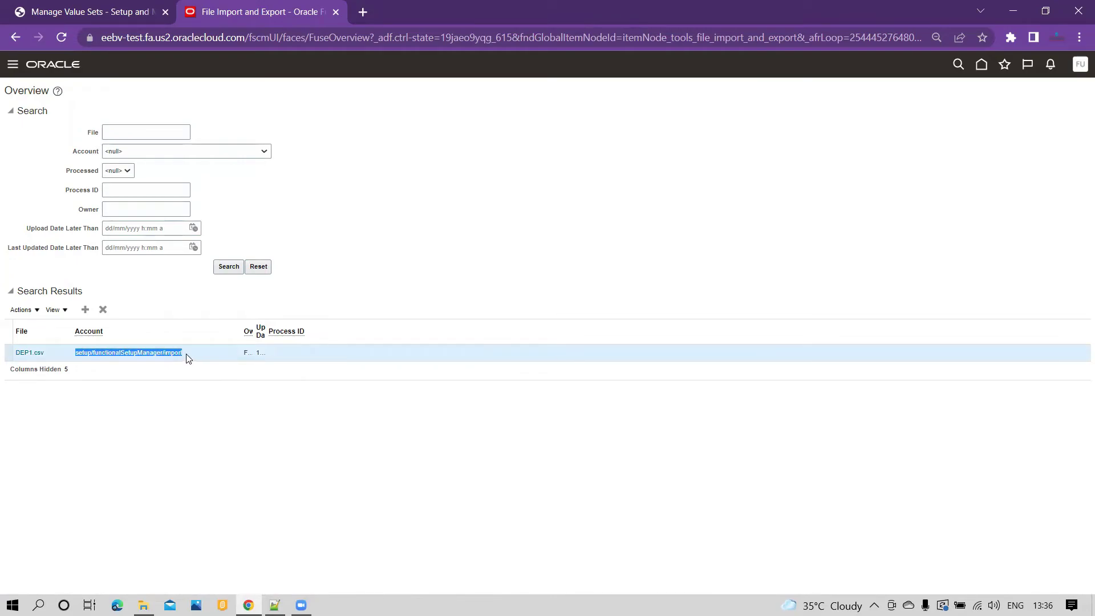
{"action": "right_click", "coordinate": [156, 349]}
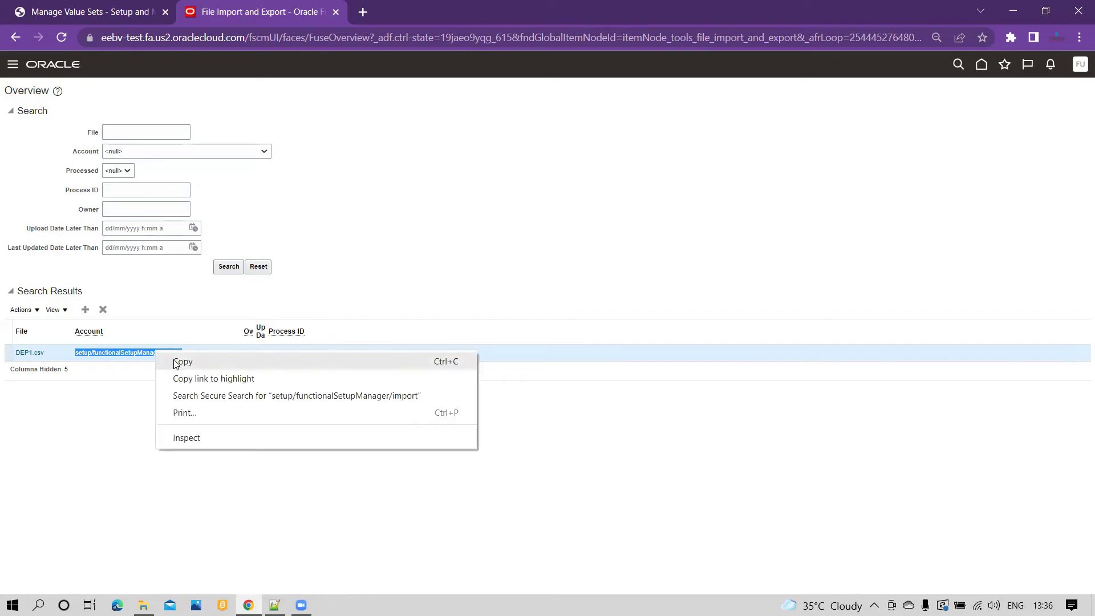
{"action": "left_click", "coordinate": [177, 362]}
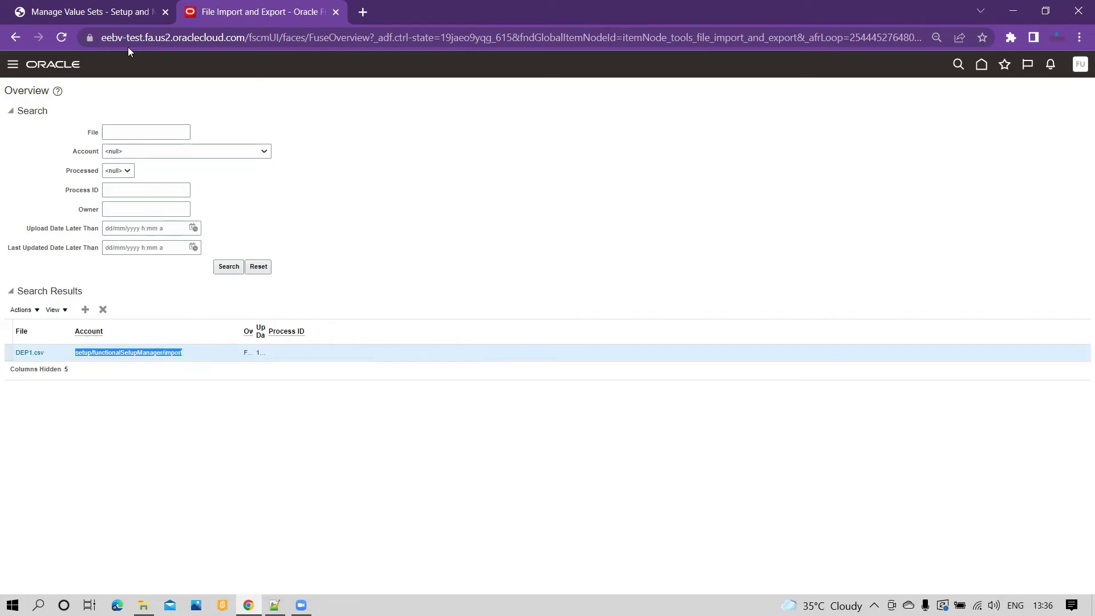
Go to Scheduled Processes and set up a new job for the ESS process for value set values upload, found with %process%Value%
{"action": "left_click", "coordinate": [13, 64]}
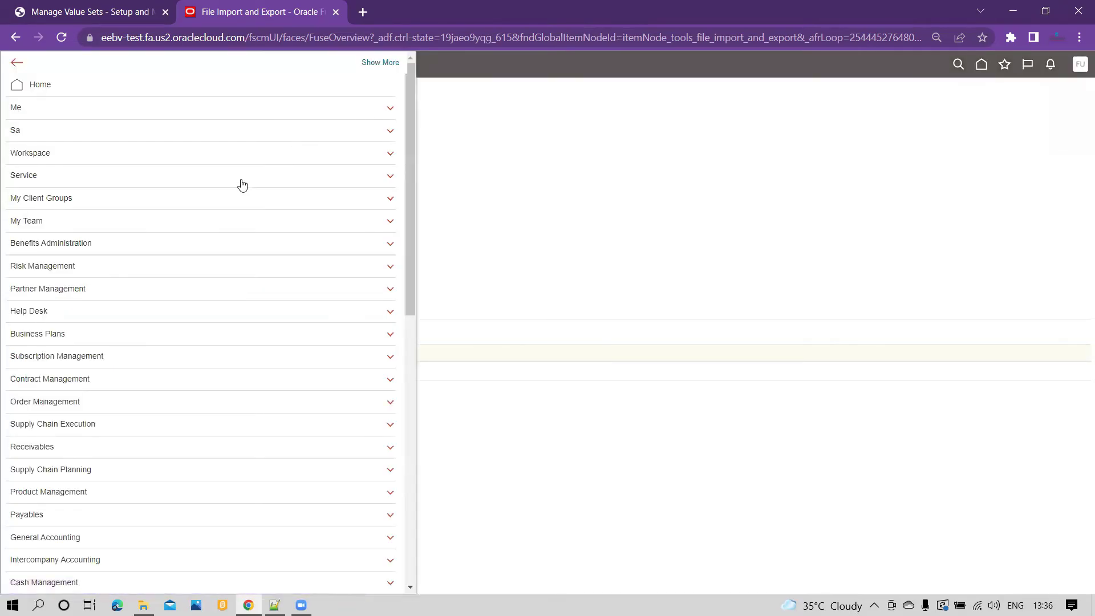
{"action": "scroll", "coordinate": [232, 200], "scroll_direction": "down", "scroll_amount": 10}
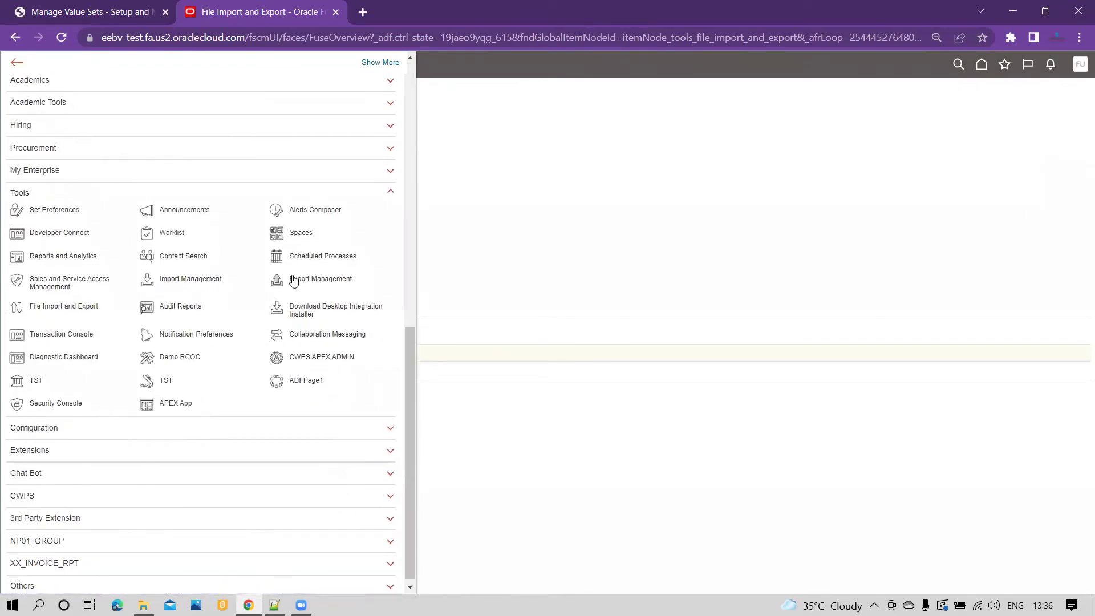
{"action": "left_click", "coordinate": [322, 256]}
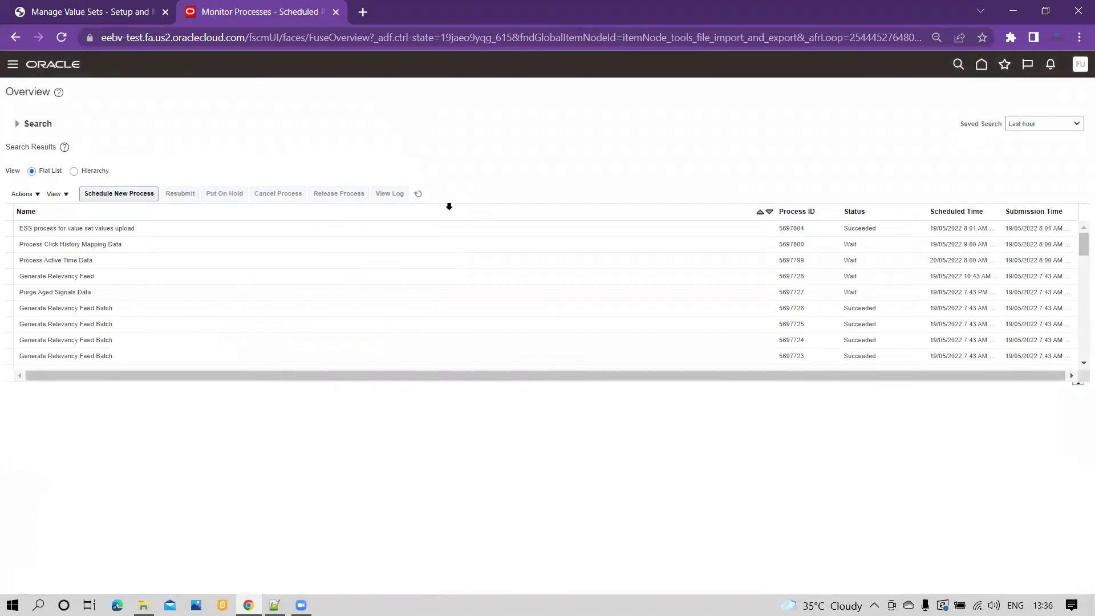
{"action": "left_click", "coordinate": [153, 194]}
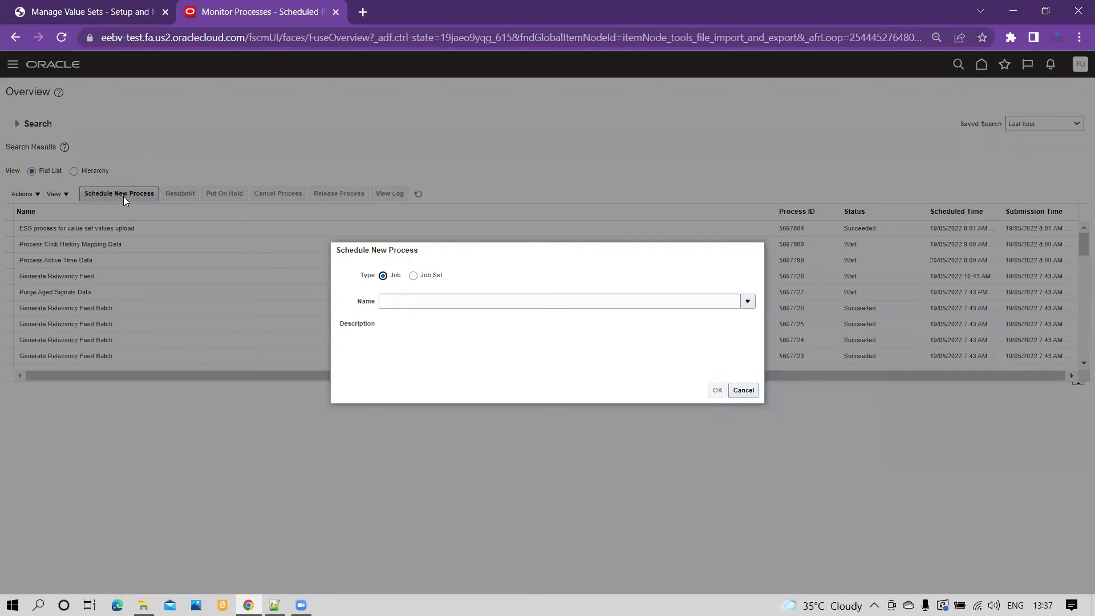
{"action": "left_click", "coordinate": [477, 301]}
{"action": "type", "text": "%process%Value%"}
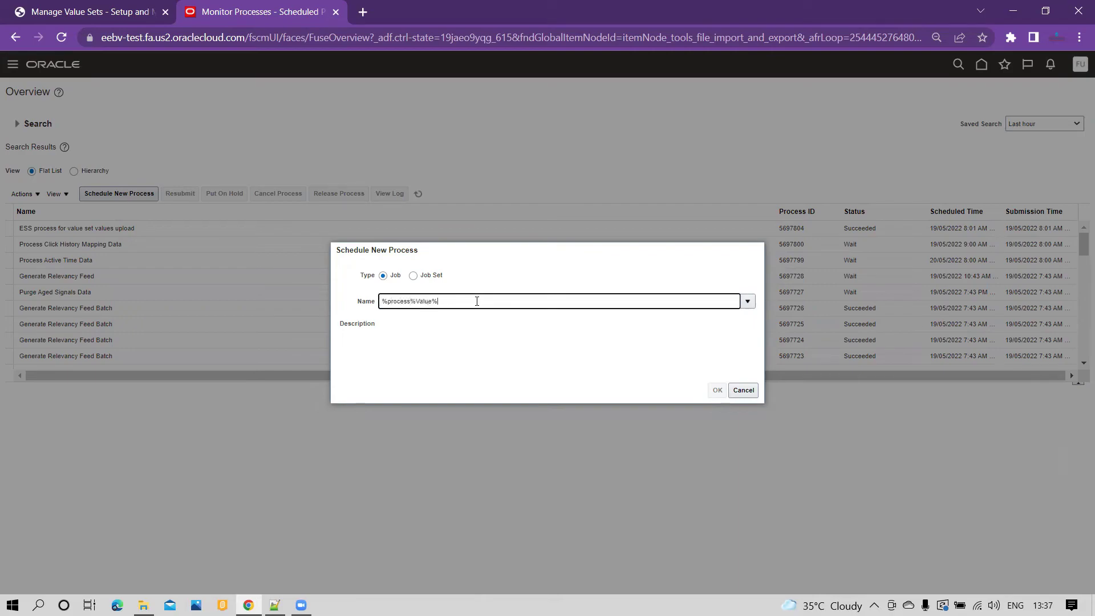
{"action": "key", "text": "Tab"}
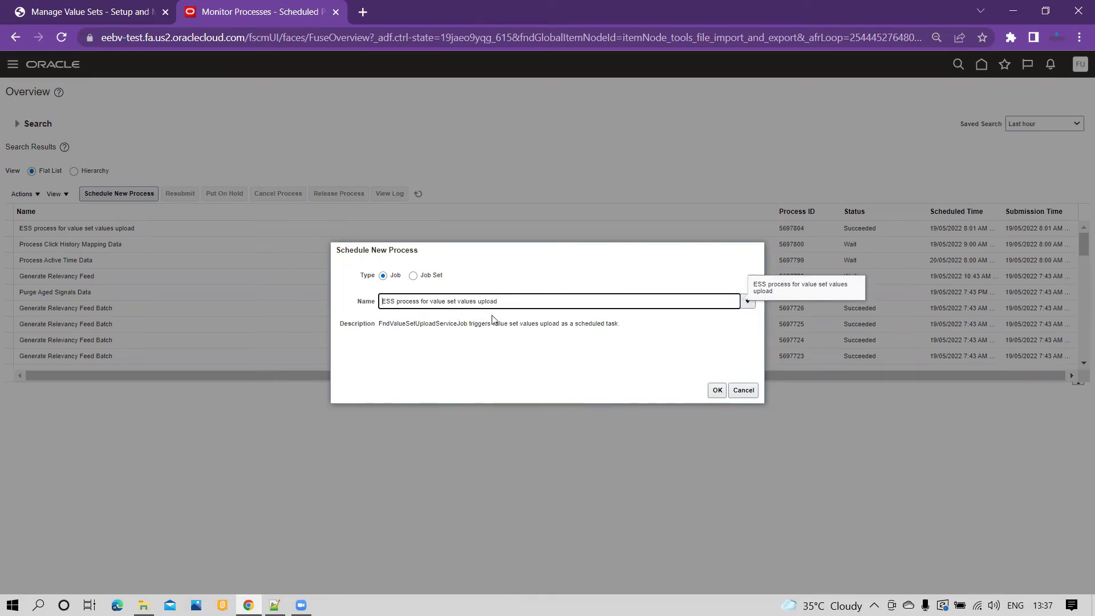
{"action": "left_click", "coordinate": [717, 392]}
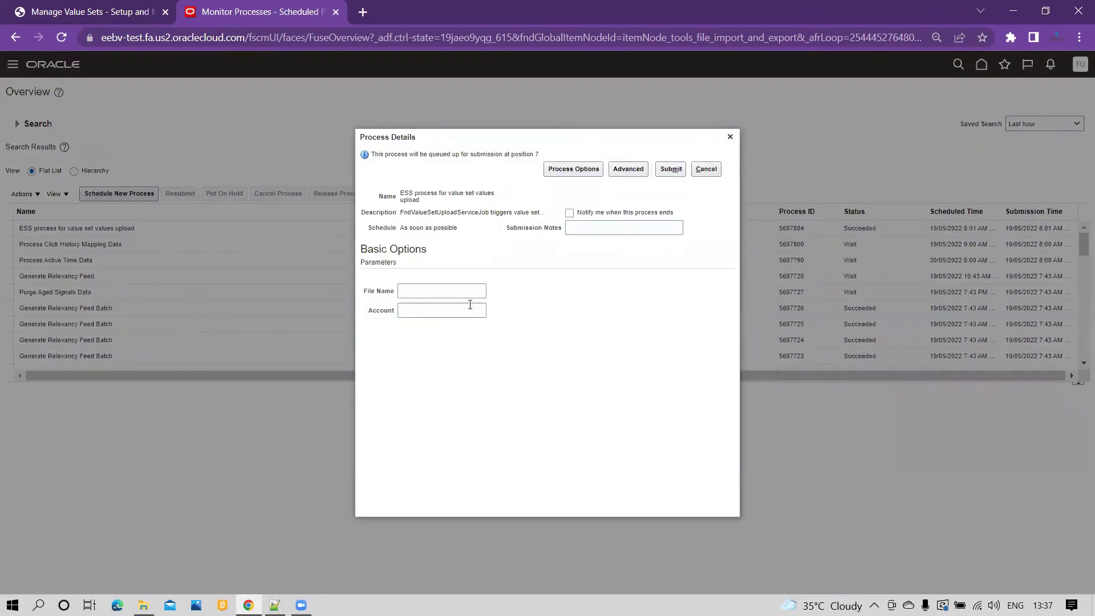
Submit the upload process with file name DEP1.csv and the copied account path, and refresh the process list
{"action": "left_click", "coordinate": [463, 309]}
{"action": "key", "text": "ctrl+v"}
{"action": "left_click", "coordinate": [417, 291]}
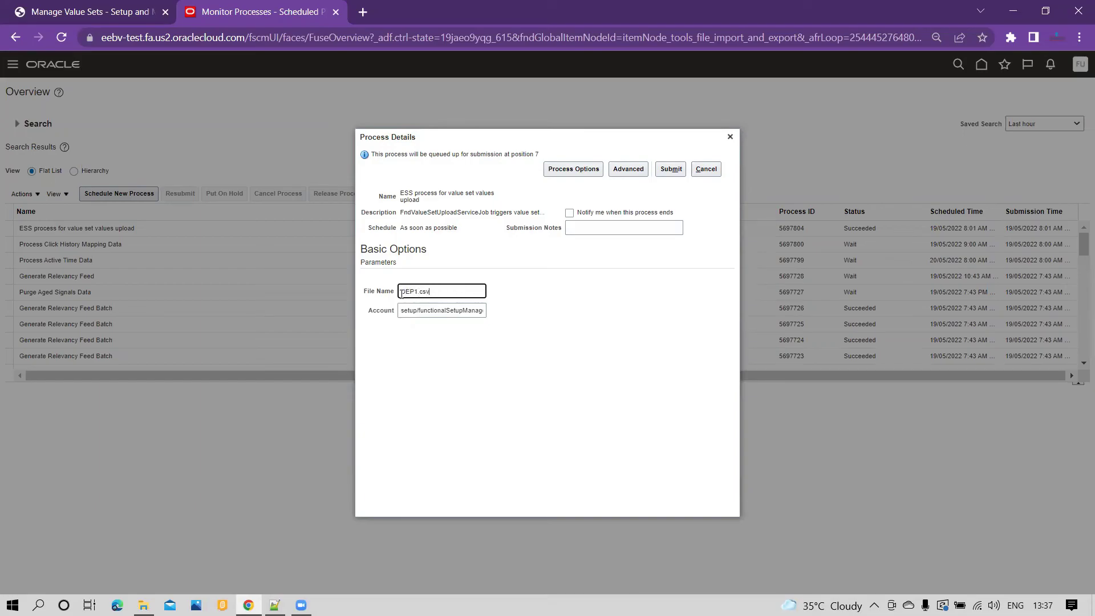
{"action": "left_click", "coordinate": [672, 170]}
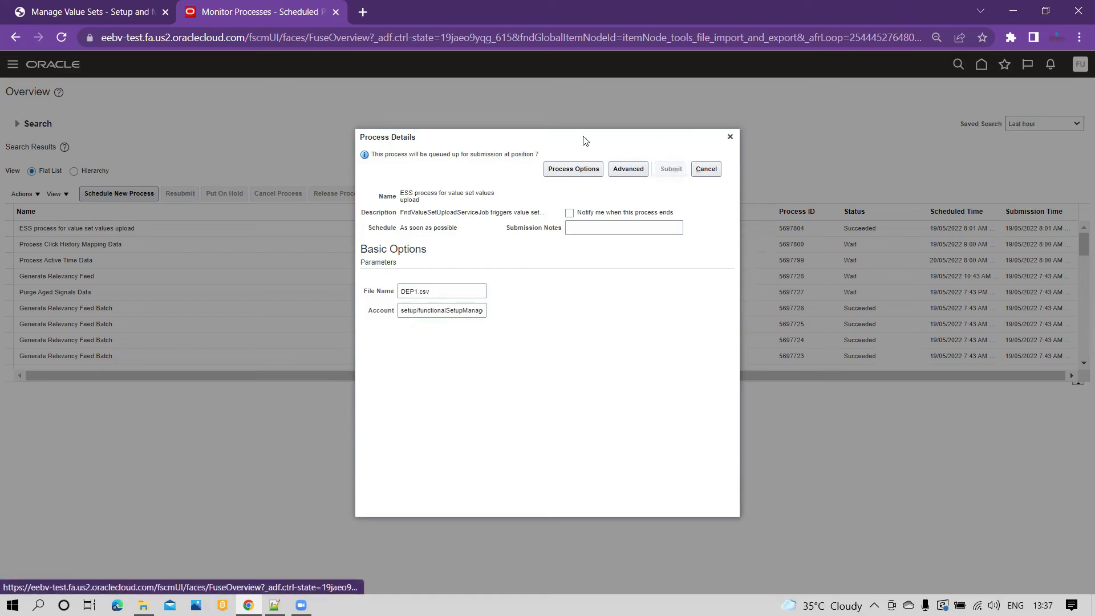
{"action": "left_click", "coordinate": [666, 241]}
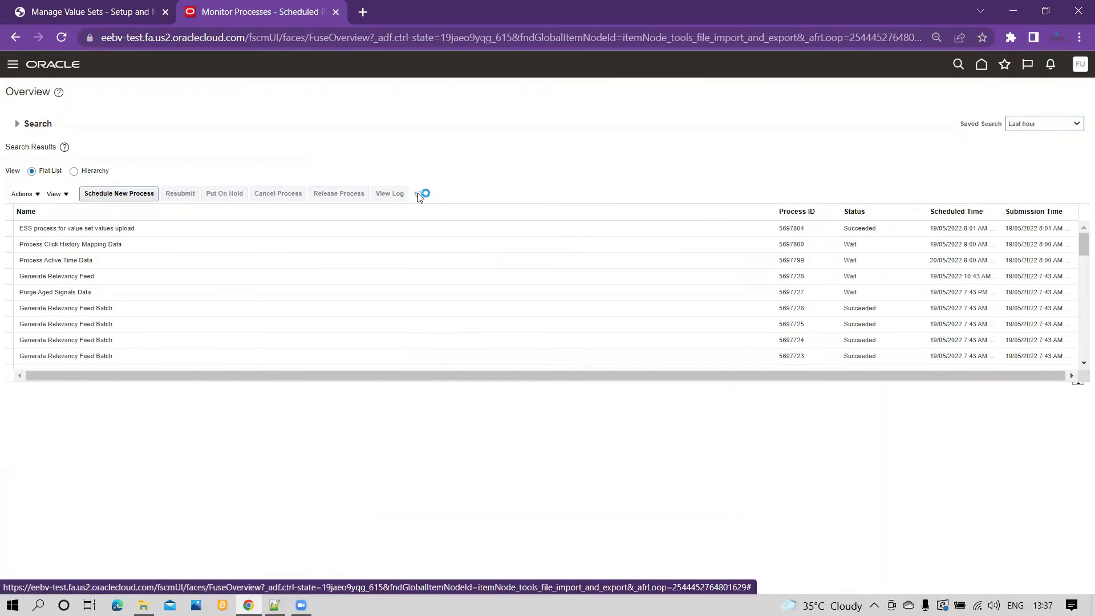
{"action": "left_click", "coordinate": [418, 195]}
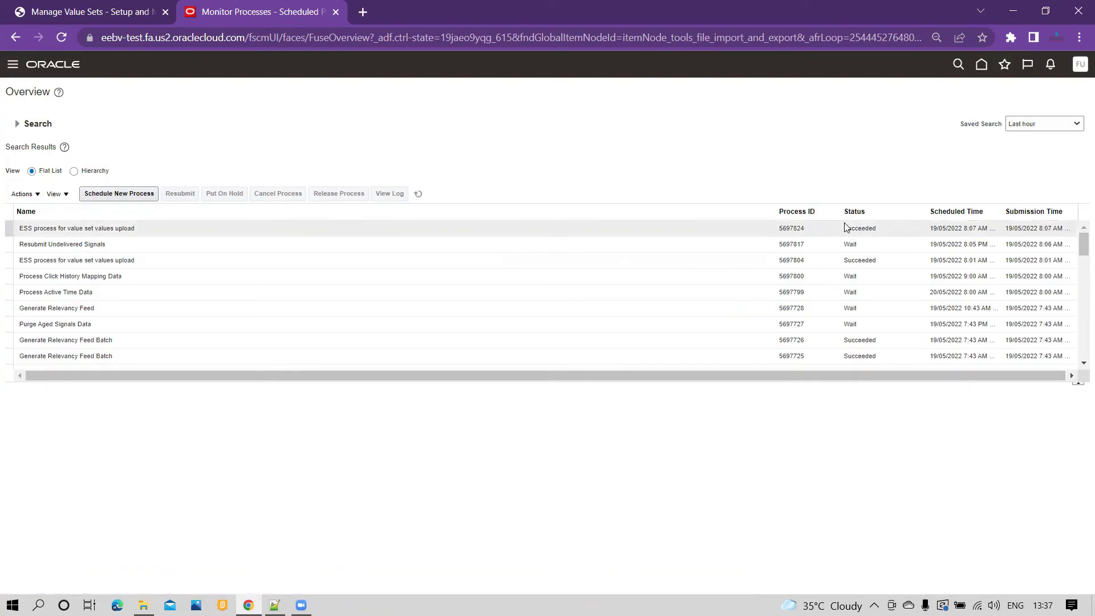
Return to Manage Value Sets, search for value set code DEP1 and open its values
{"action": "left_click", "coordinate": [110, 13]}
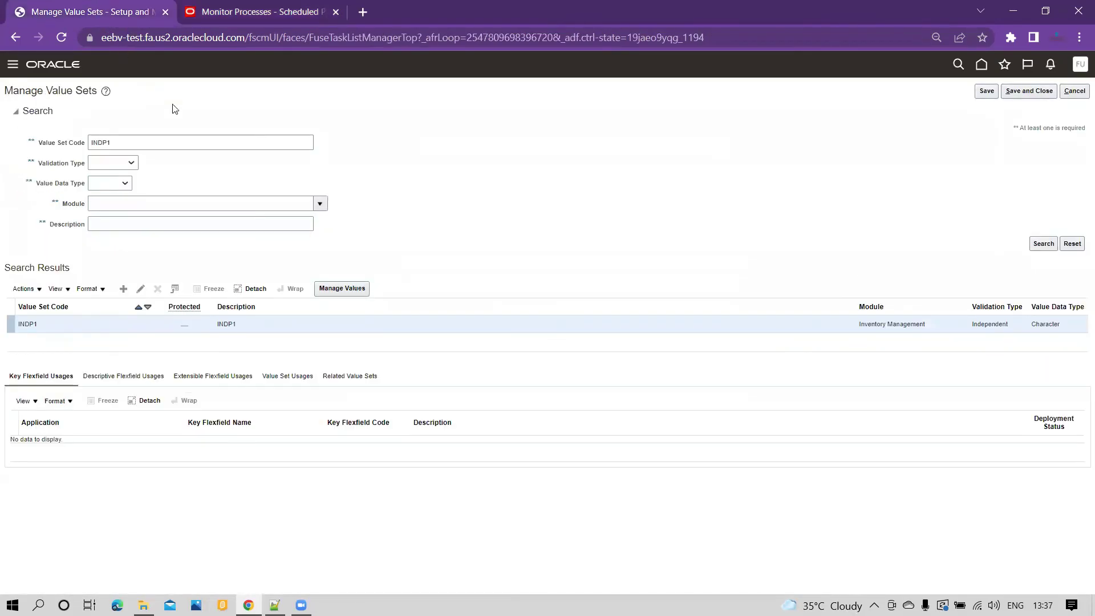
{"action": "double_click", "coordinate": [171, 142]}
{"action": "type", "text": "DEP1"}
{"action": "key", "text": "Return"}
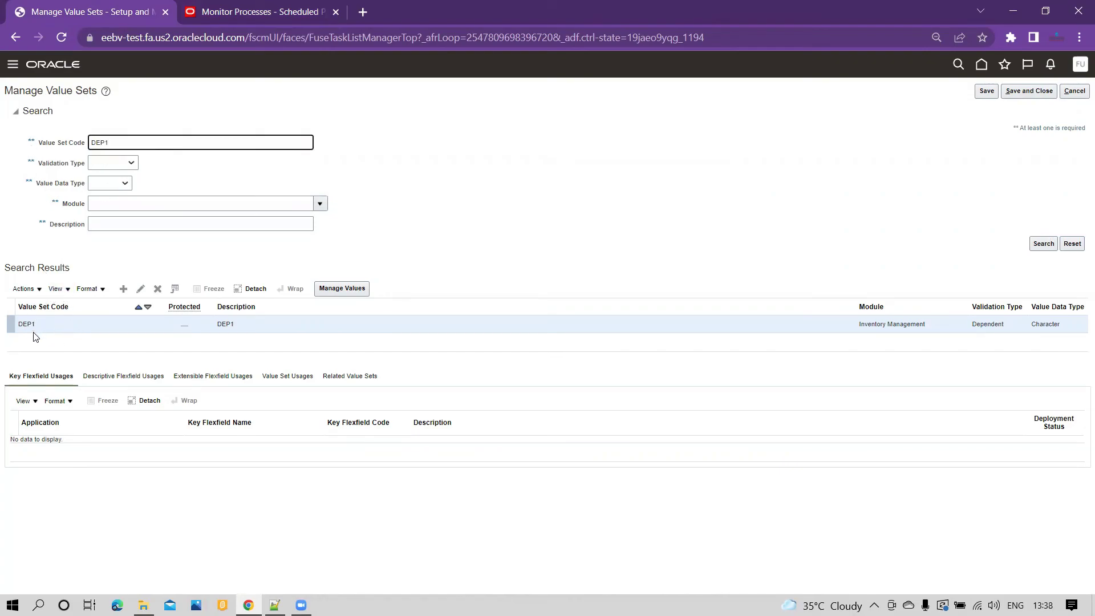
{"action": "left_click", "coordinate": [353, 292]}
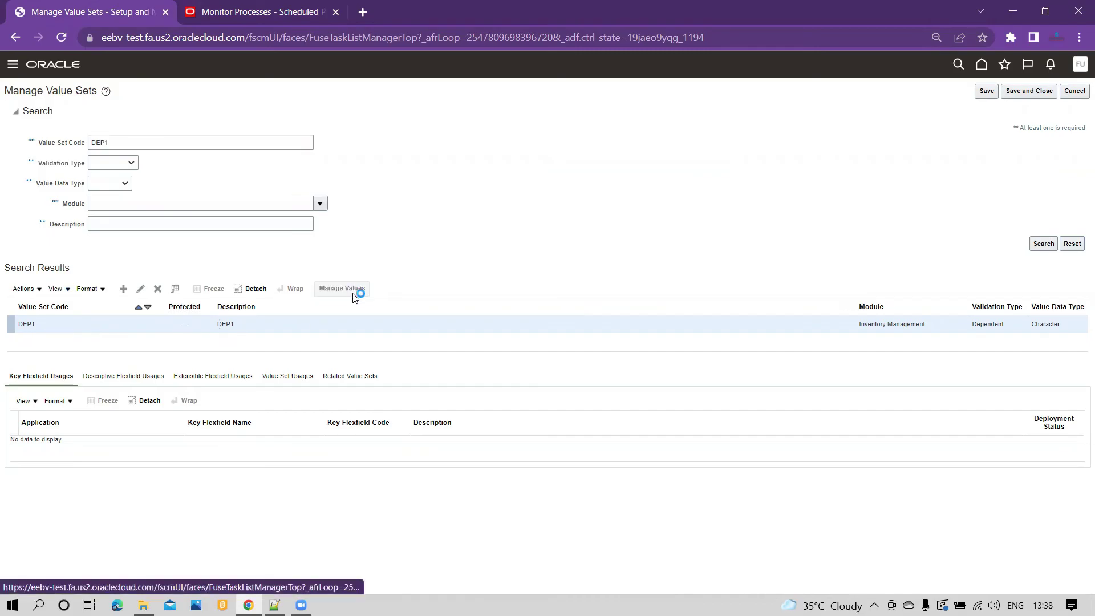